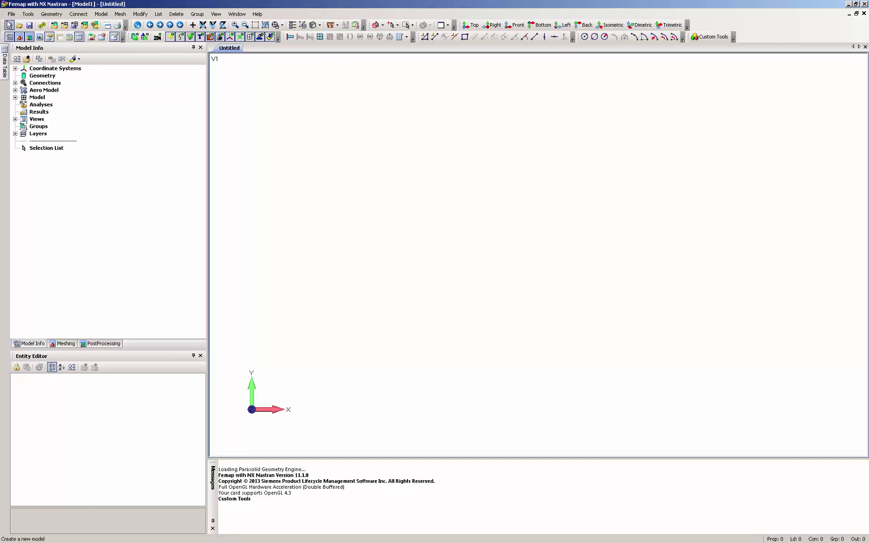
Step: Import the Parasolid file bracket_assembly_ex.x_t and title it BRACKET ASSEMBLY
click(11, 13)
mouse_move(49, 118)
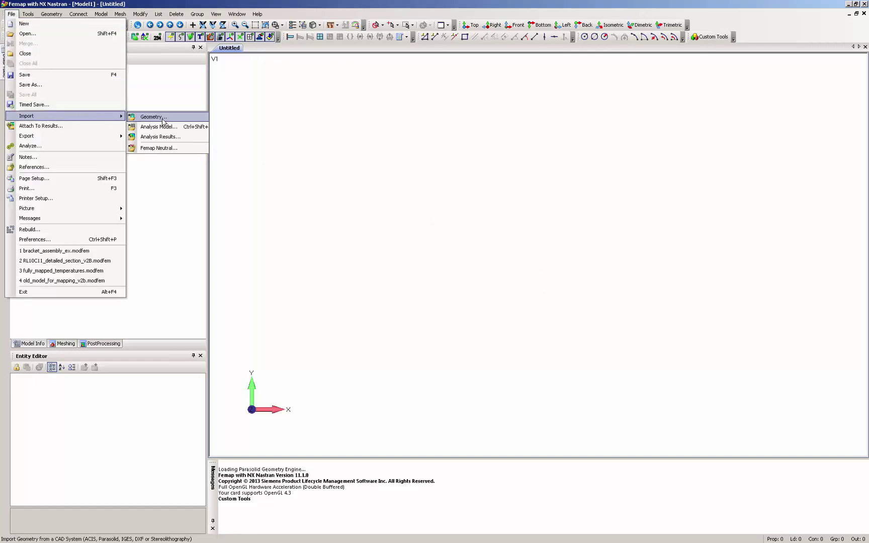
click(151, 116)
click(389, 220)
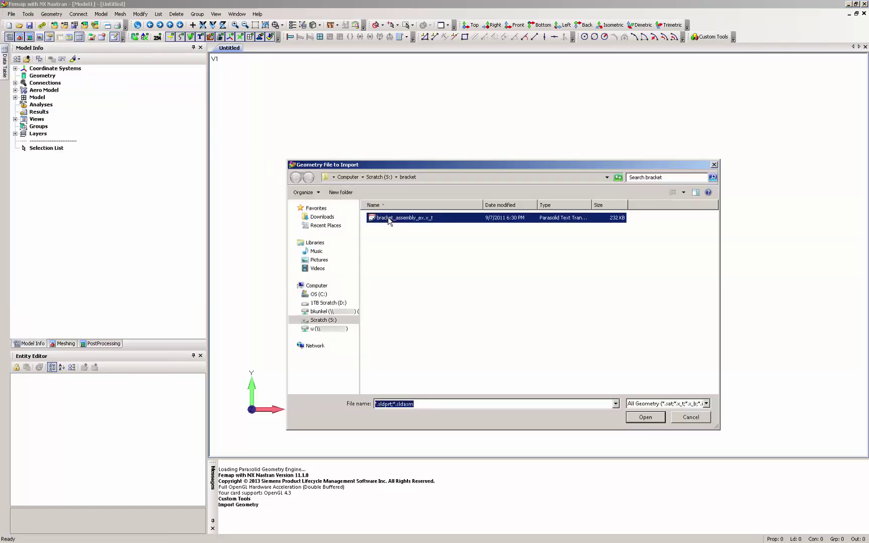
click(645, 417)
text(BRACKET ASSEMBLY)
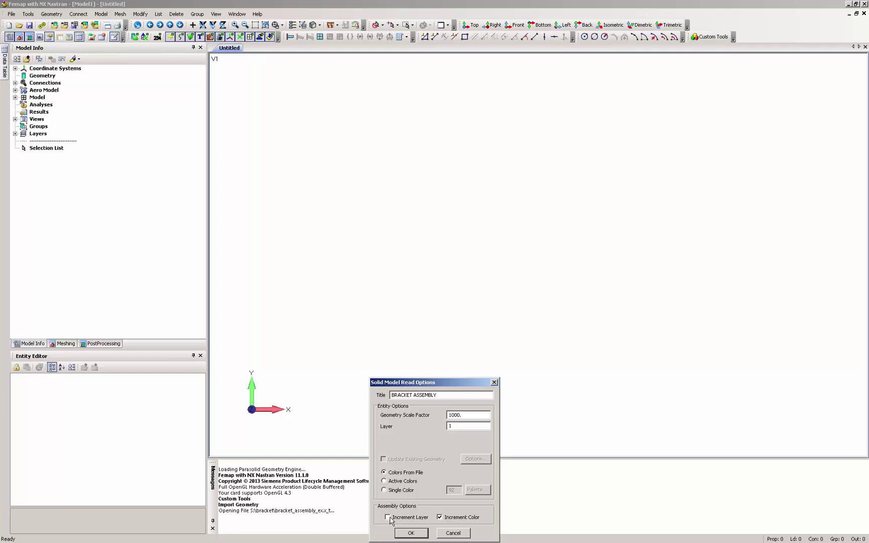
Step: Load the bracket geometry and measure the 45 distance between points 252 and 251
click(410, 532)
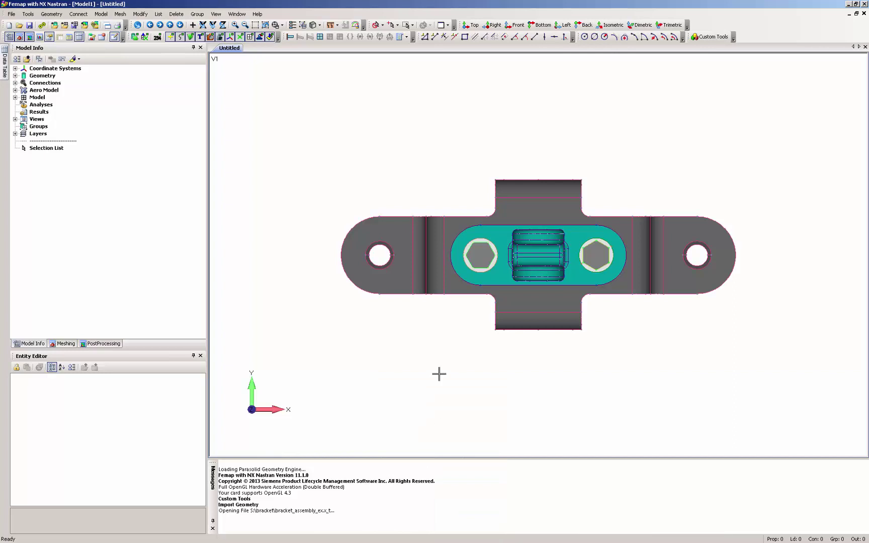
middle_drag(439, 373, 425, 204)
click(332, 27)
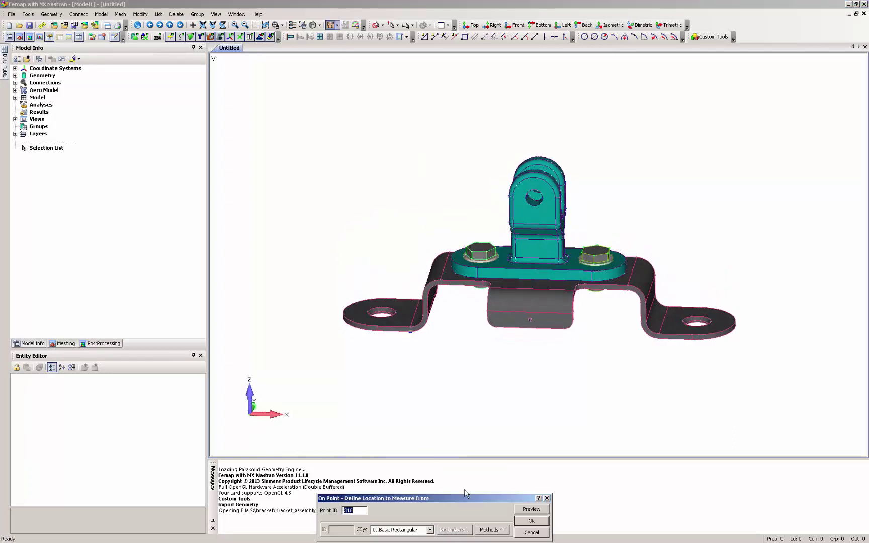
right_click(490, 523)
click(504, 430)
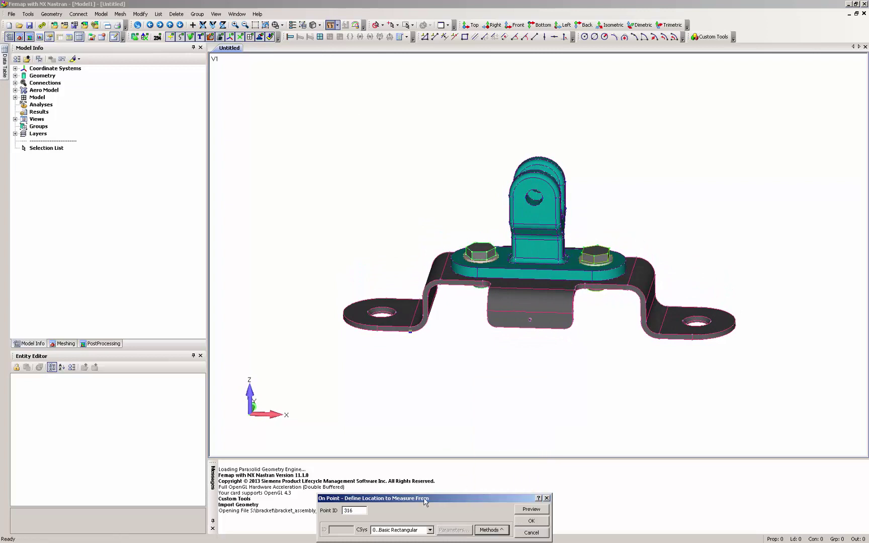
click(414, 323)
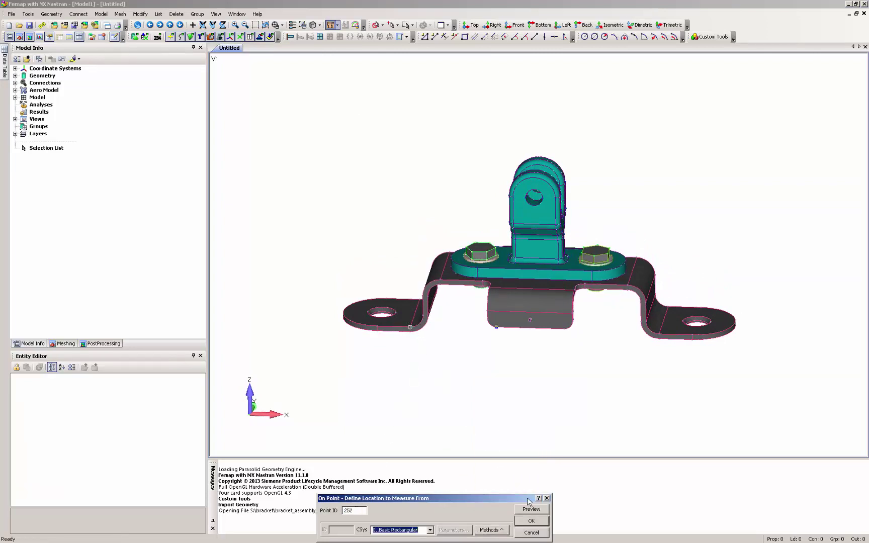
click(531, 521)
click(418, 298)
click(531, 522)
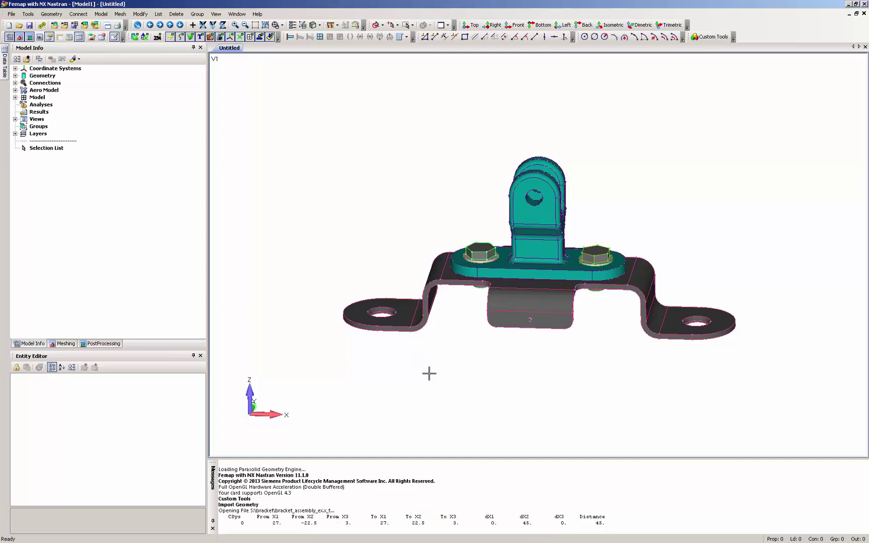
Step: Save the model under the name bracket_assembly_ex in the bracket folder
click(11, 14)
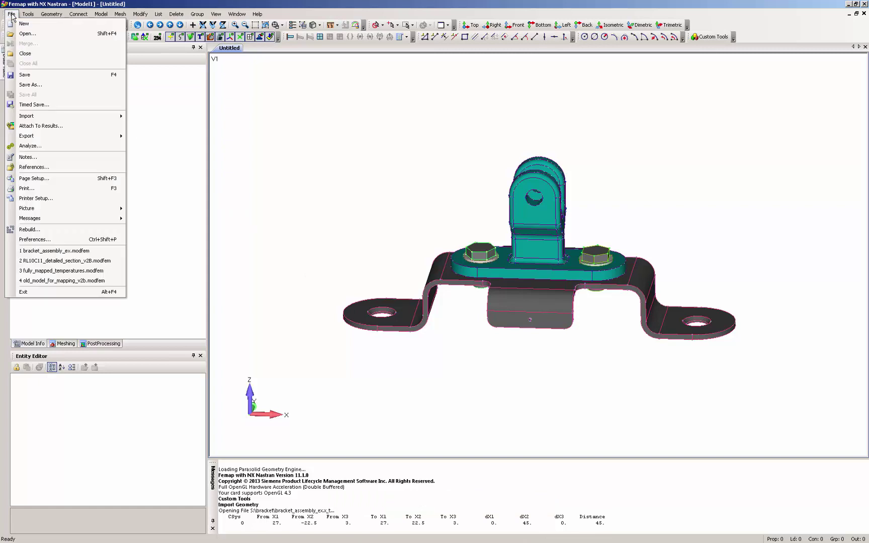
click(31, 85)
text(bracket_assembl)
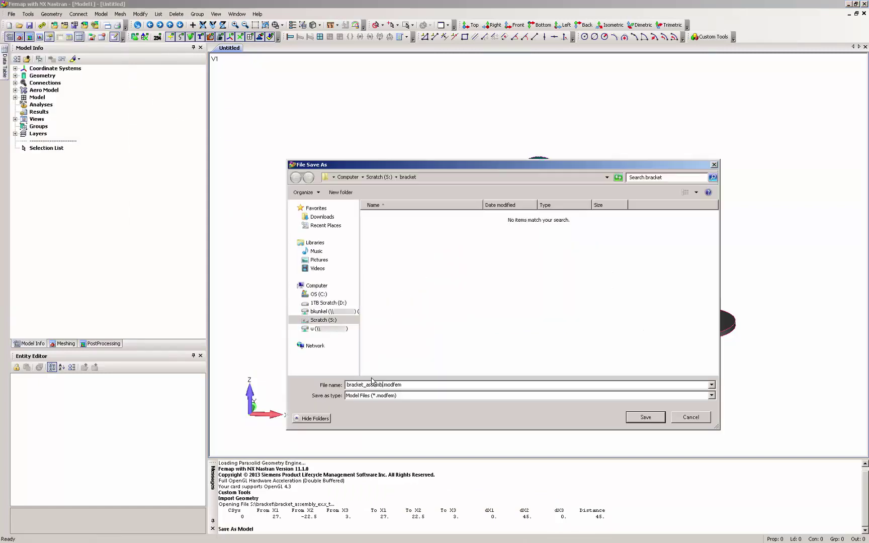
text(y_ex)
click(661, 419)
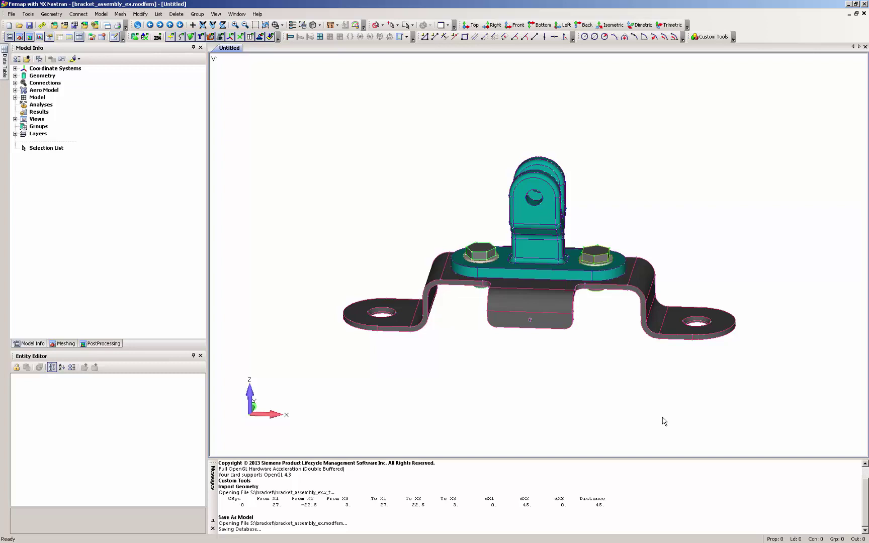
Step: Remove the two small holes at curves 490 and 485 from the bracket's lower pieces
click(54, 14)
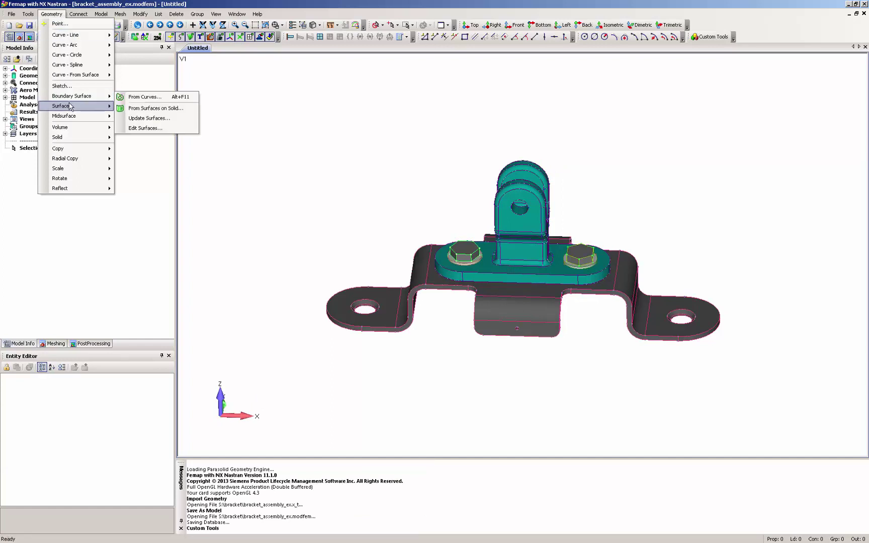
mouse_move(71, 106)
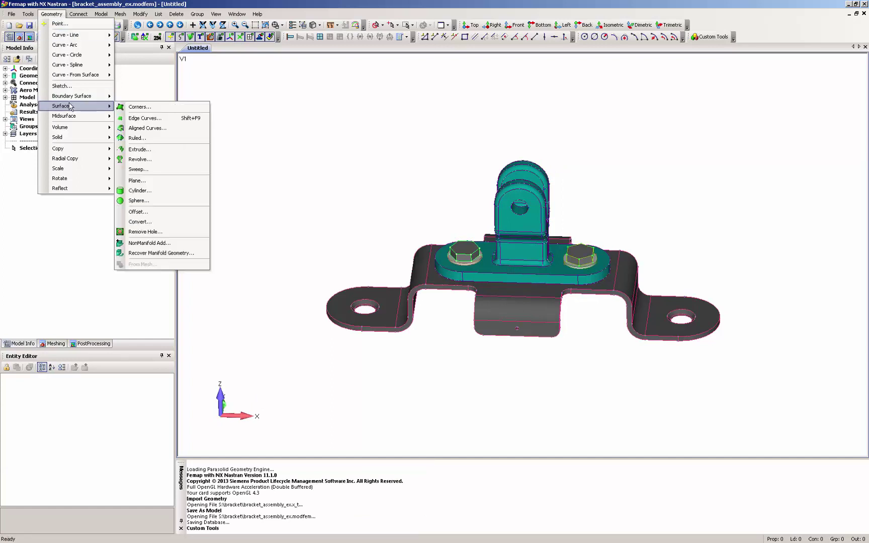
click(151, 232)
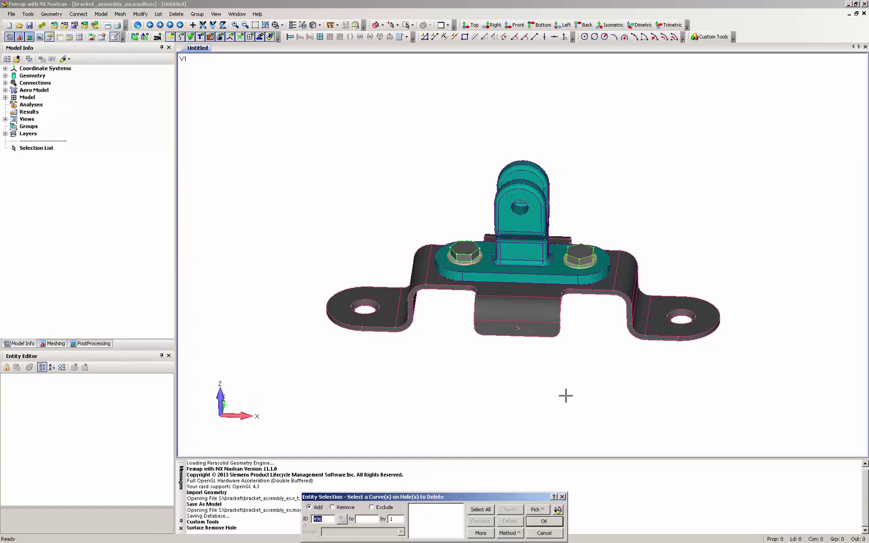
middle_drag(538, 334, 560, 302)
scroll(560, 344, up, 3)
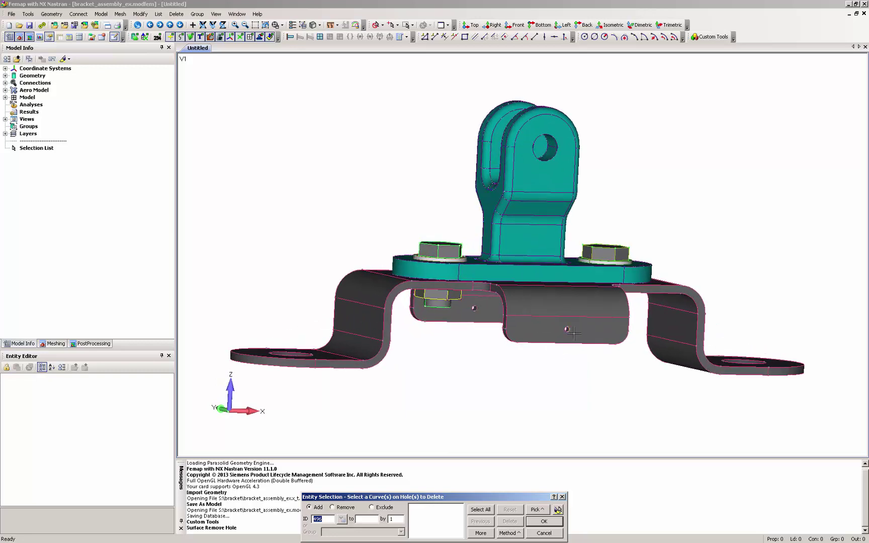
click(573, 329)
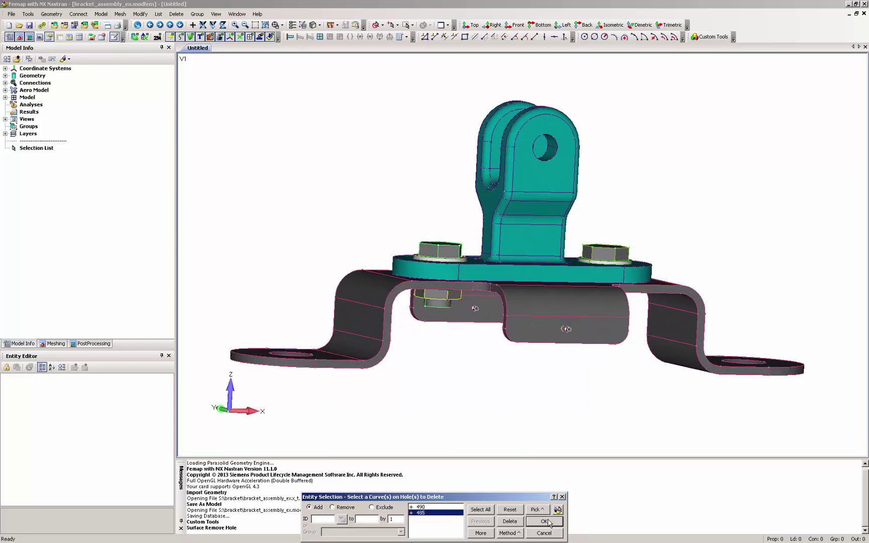
click(544, 522)
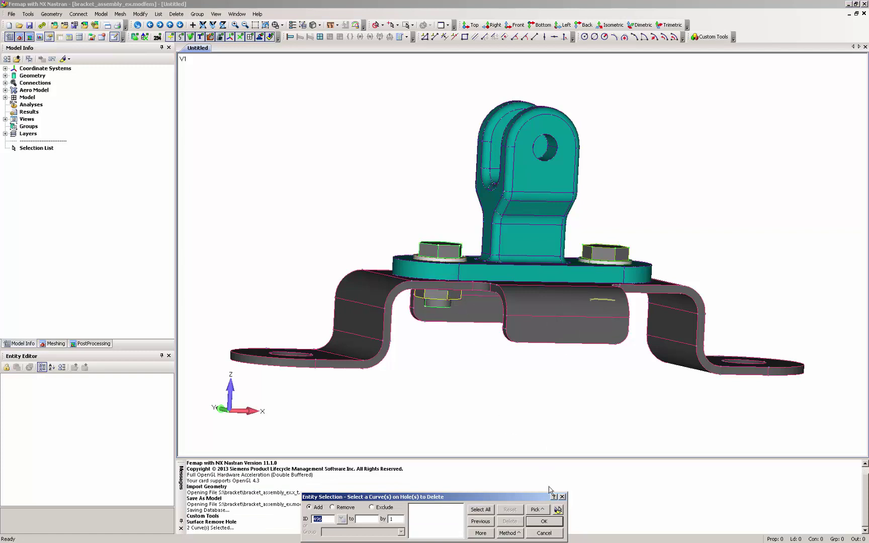
Step: Remove four faces at the bracket's end holes, including faces 200 and 202, from the solid
click(558, 534)
click(52, 14)
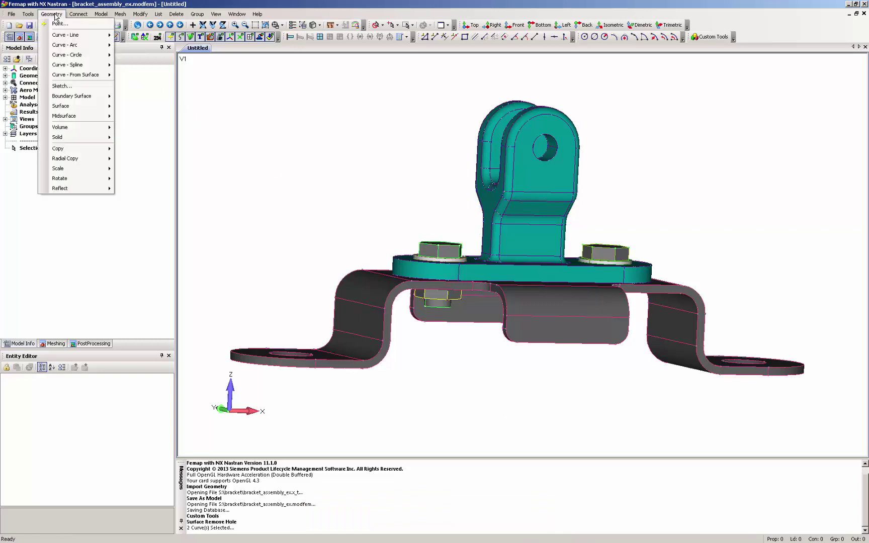
mouse_move(80, 136)
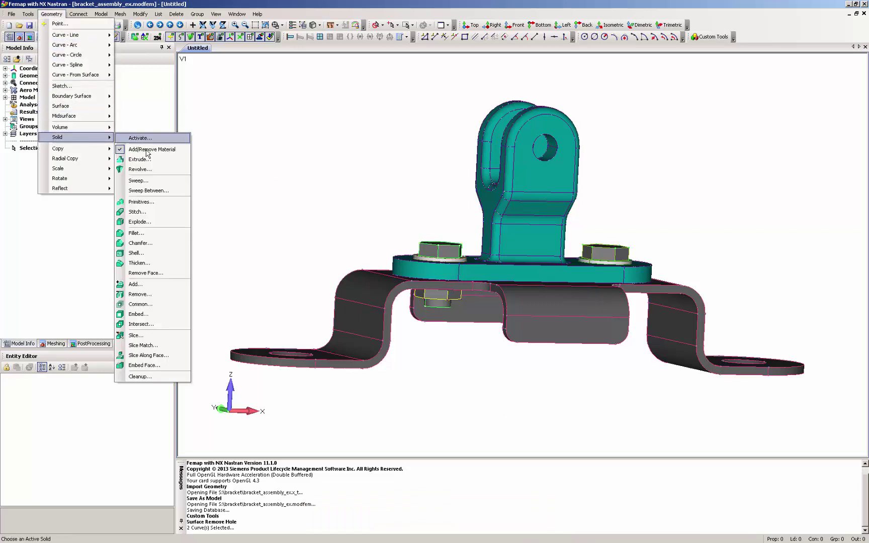
click(163, 273)
middle_drag(704, 432, 389, 292)
click(281, 310)
click(294, 344)
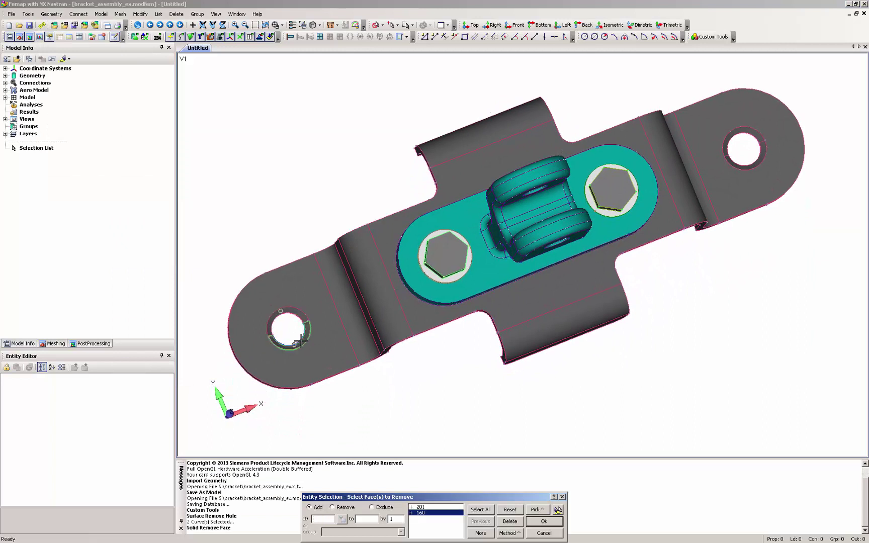
click(510, 522)
click(294, 345)
click(751, 166)
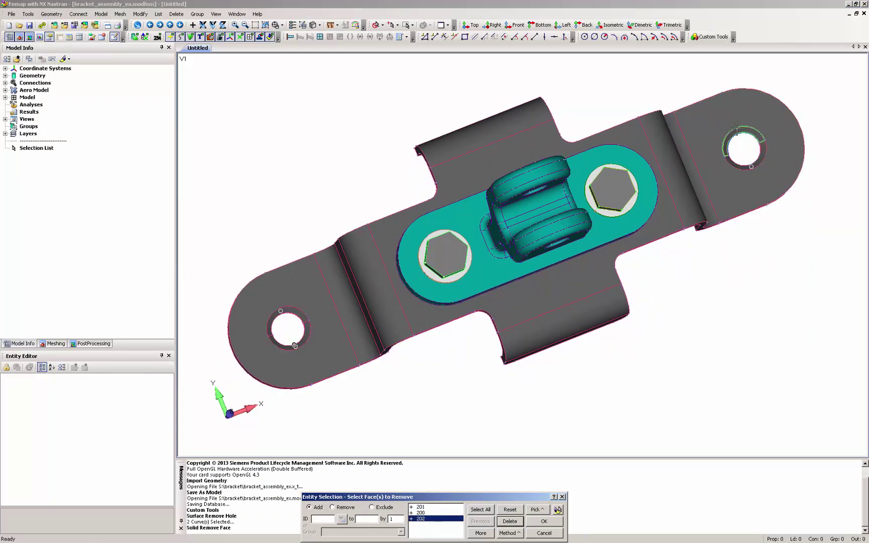
click(544, 522)
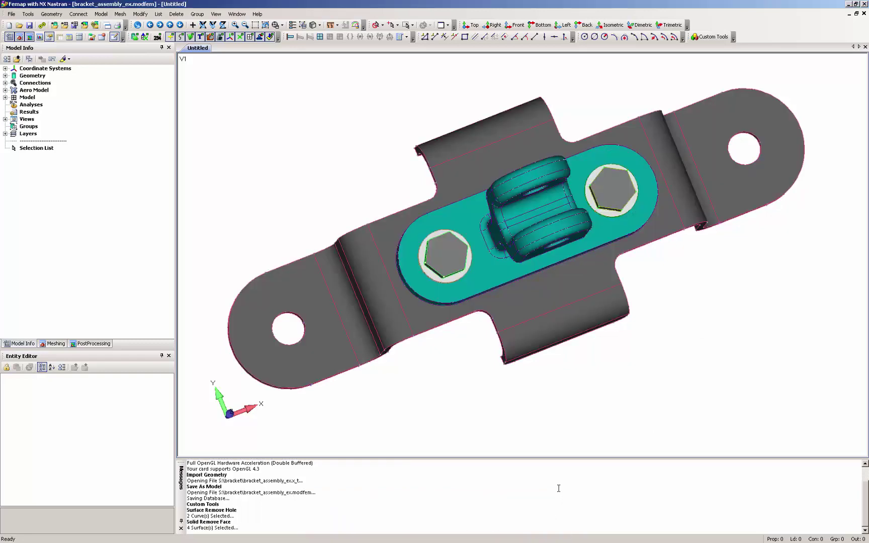
middle_drag(578, 384, 629, 272)
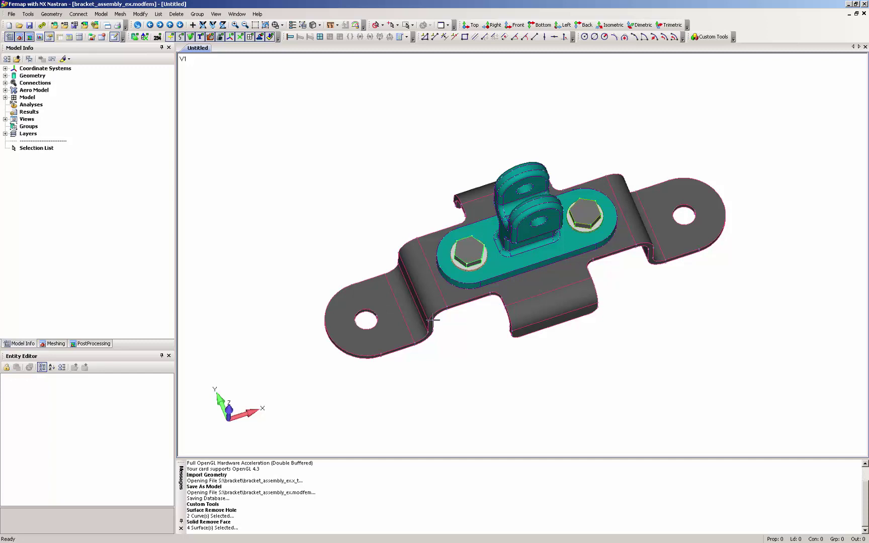
middle_drag(432, 320, 430, 260)
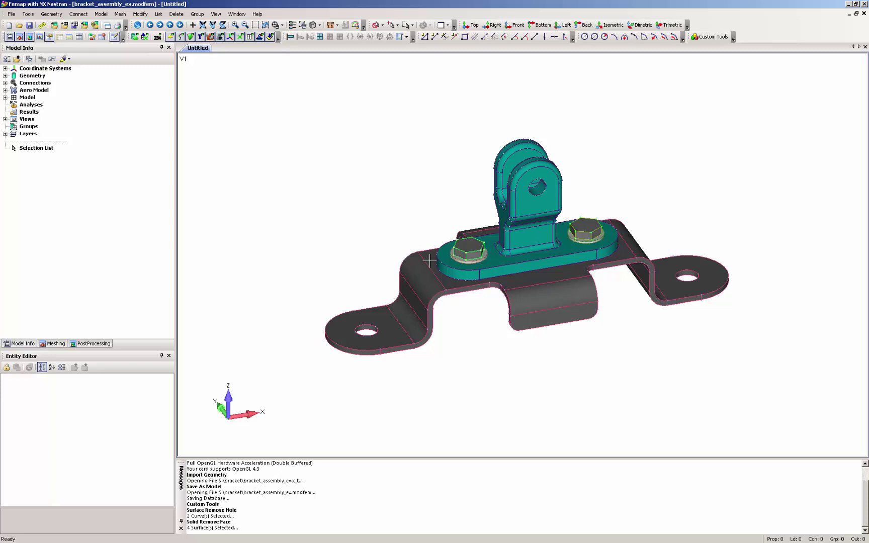
Step: Slice the bracket solid along surface 166, then pick surface 165 for a second slice
click(51, 13)
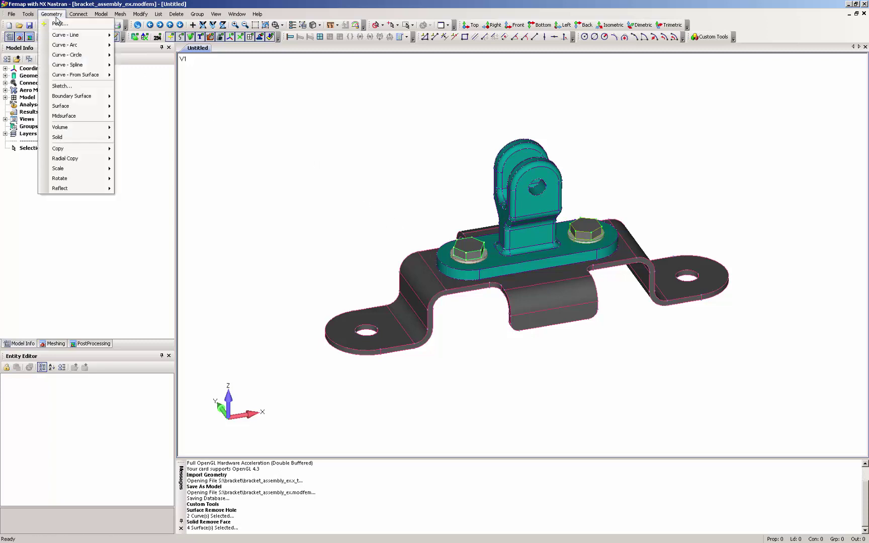
mouse_move(102, 138)
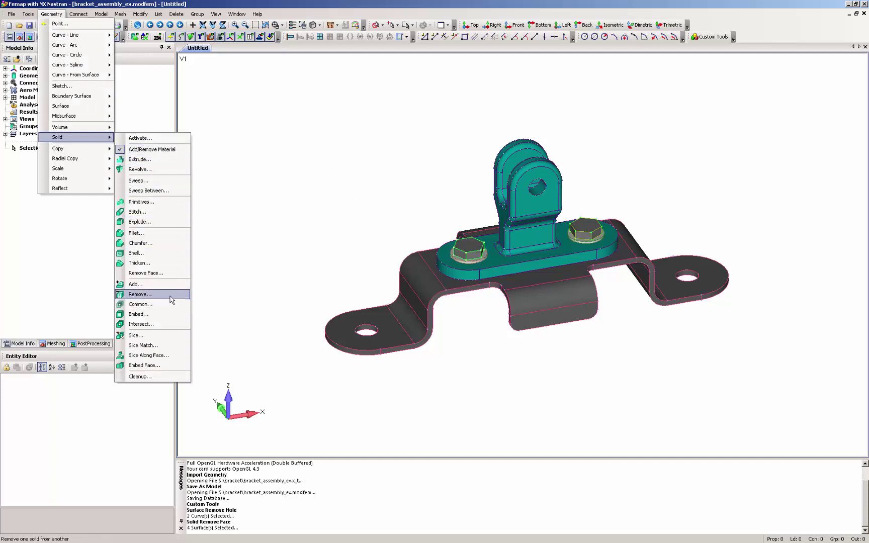
click(148, 355)
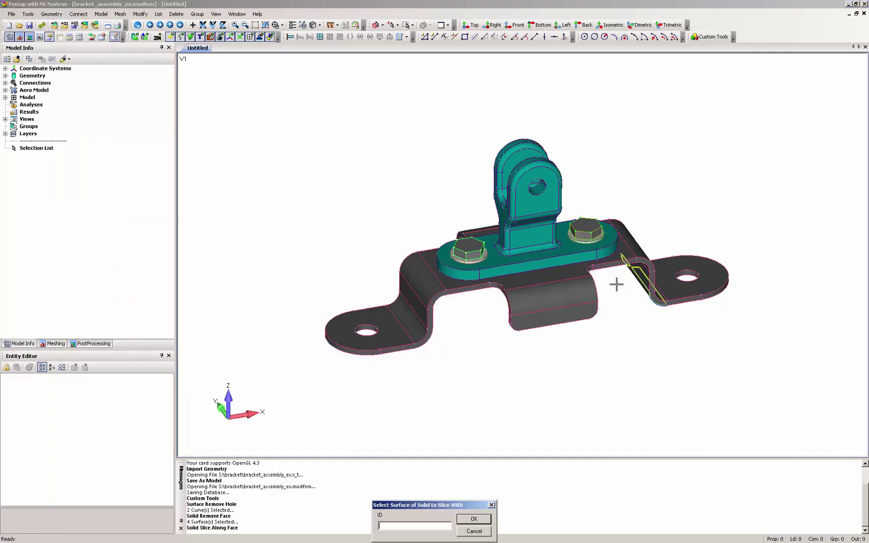
click(434, 329)
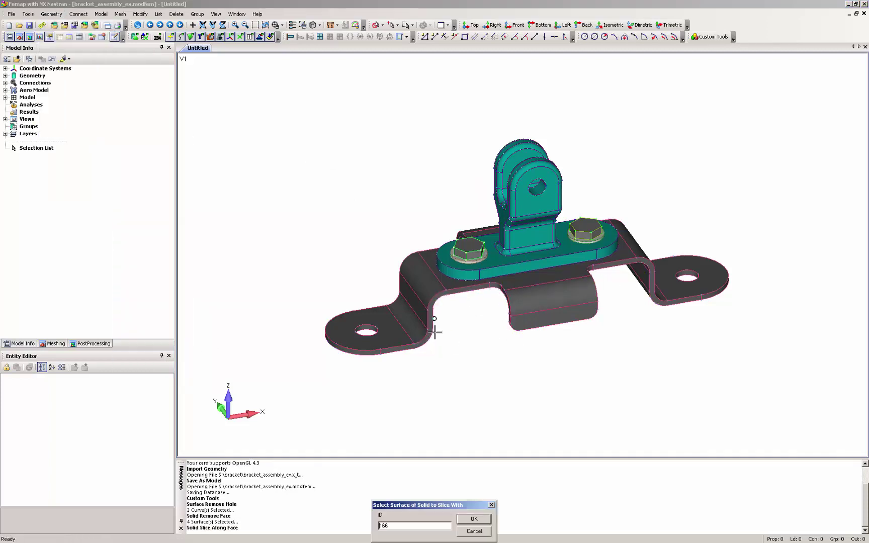
click(474, 518)
key(ctrl+y)
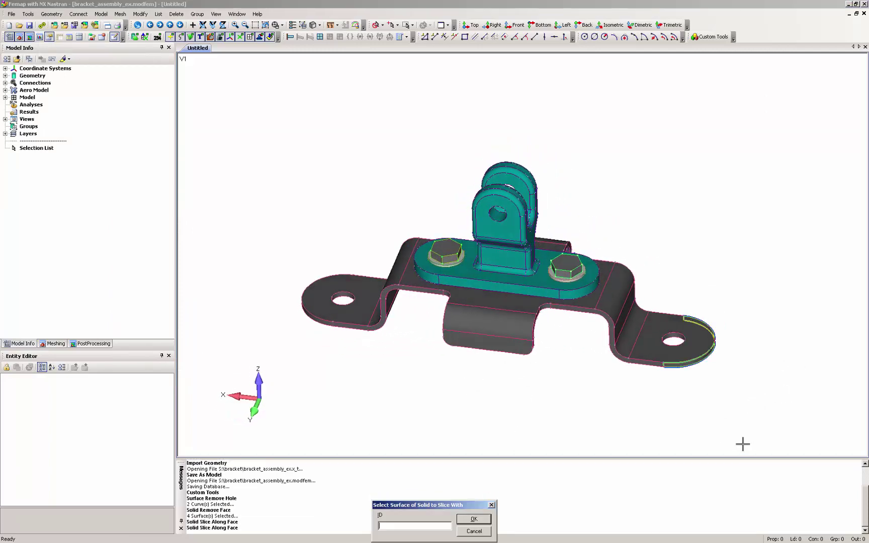
click(589, 372)
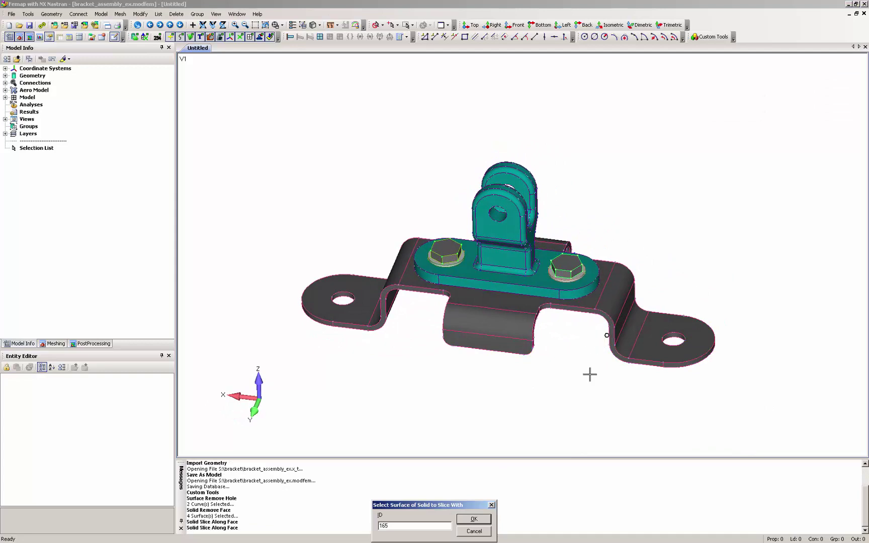
Step: Complete the slice along surface 165 and delete leftover solids 12 and 10
click(473, 518)
click(176, 13)
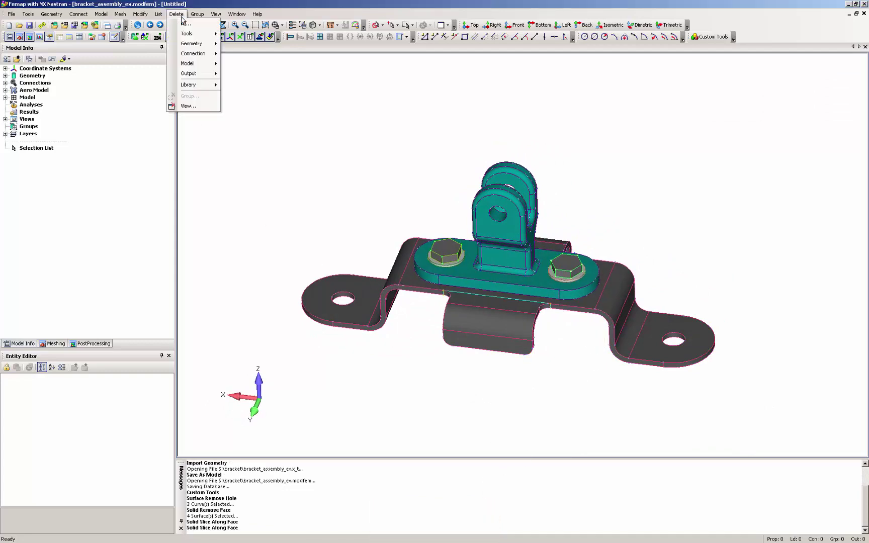
mouse_move(191, 46)
click(250, 96)
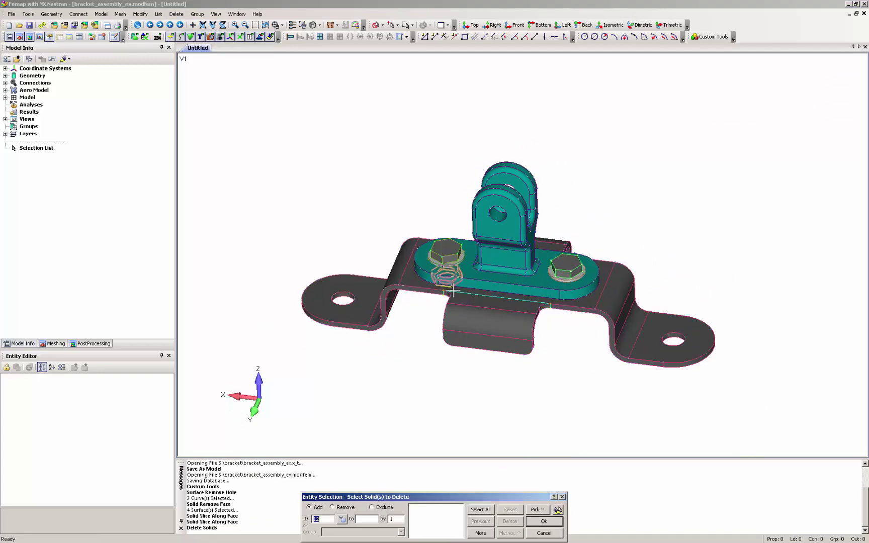
click(571, 222)
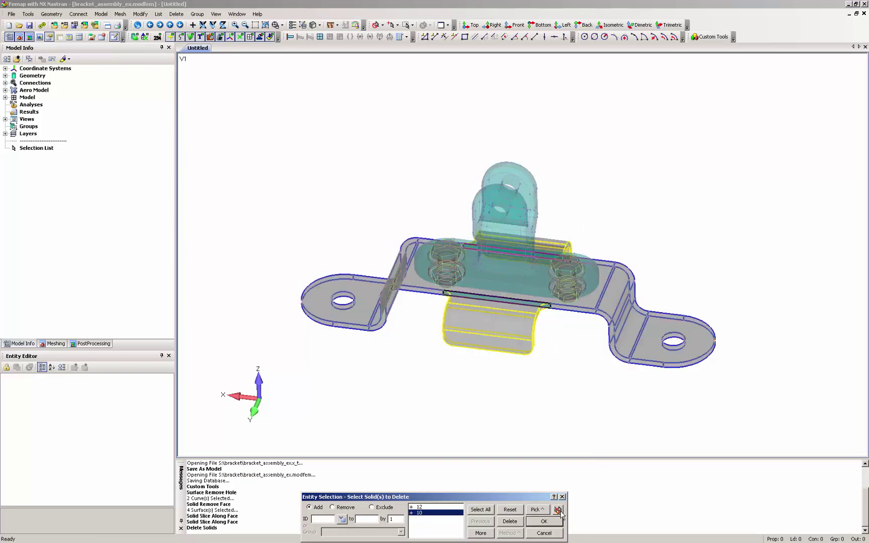
click(542, 522)
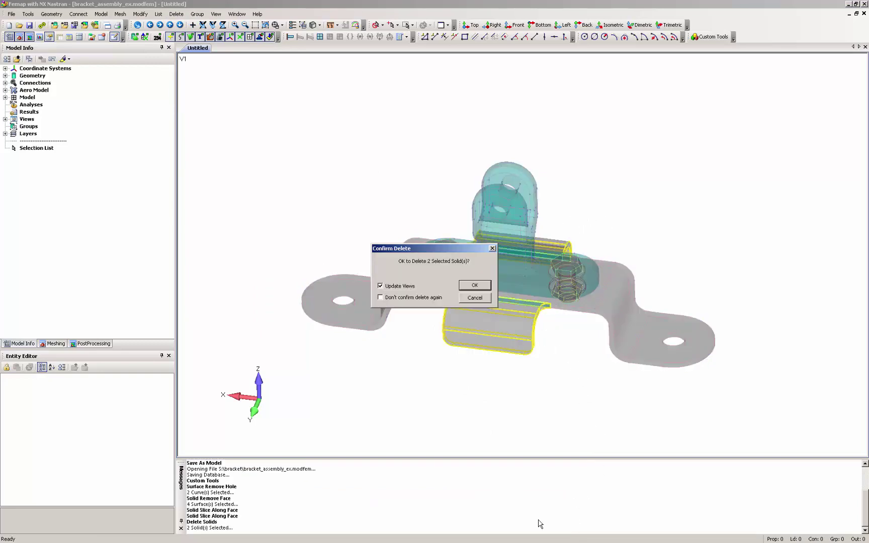
click(475, 285)
Step: Remove faces 210 and 207 from the top of the bracket to heal the solid
click(51, 14)
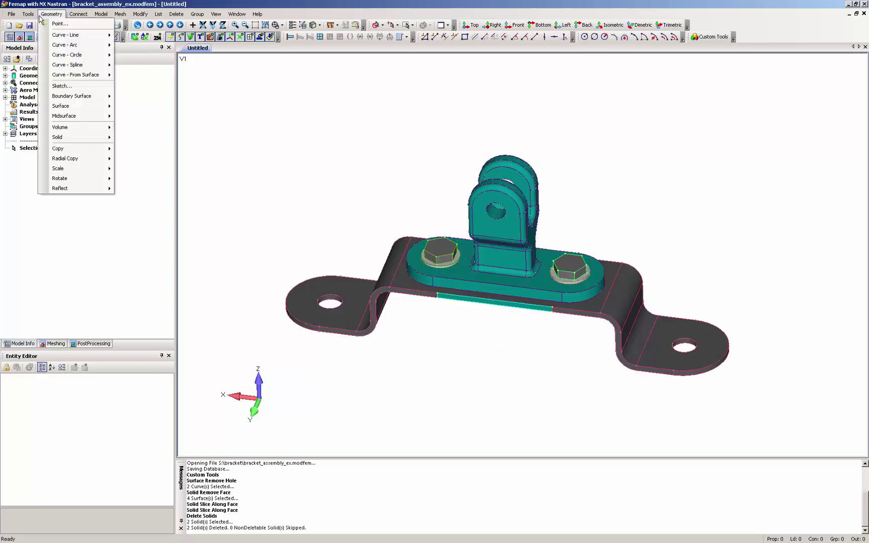
mouse_move(78, 137)
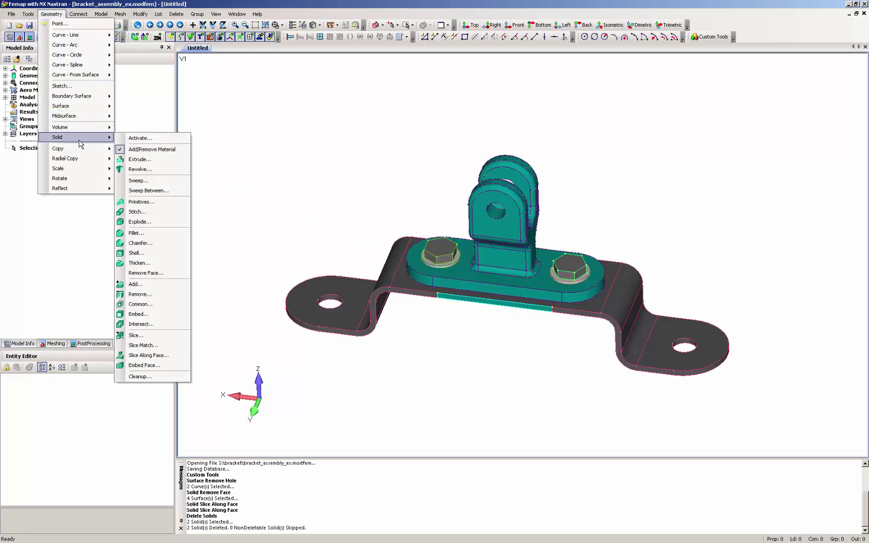
click(147, 276)
click(457, 295)
middle_drag(457, 295, 216, 313)
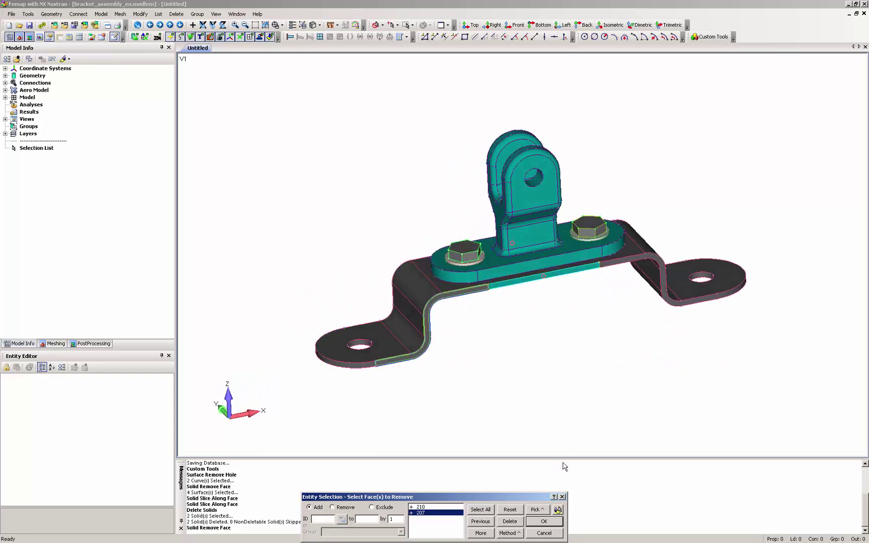
click(553, 523)
middle_drag(653, 271, 660, 380)
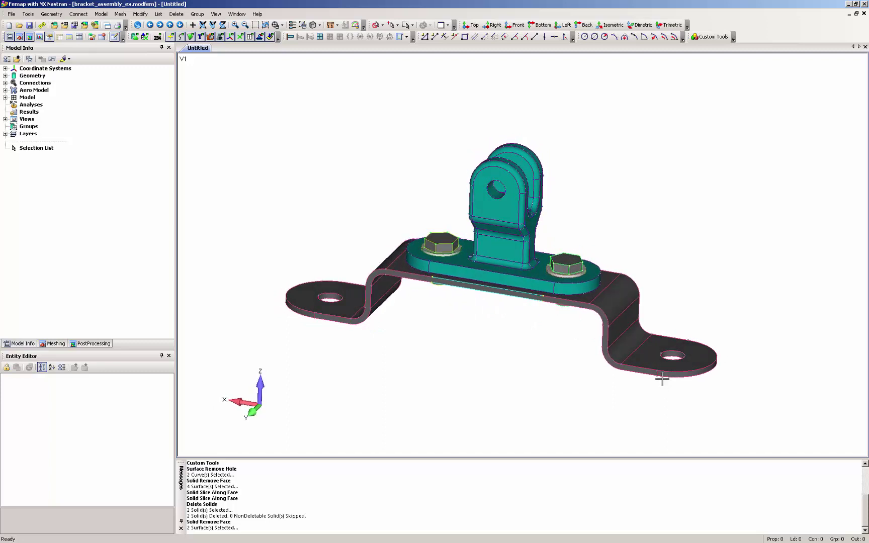
Step: Show only solid 11..Untitled, hiding the bolts, nuts, washers and arm
click(5, 75)
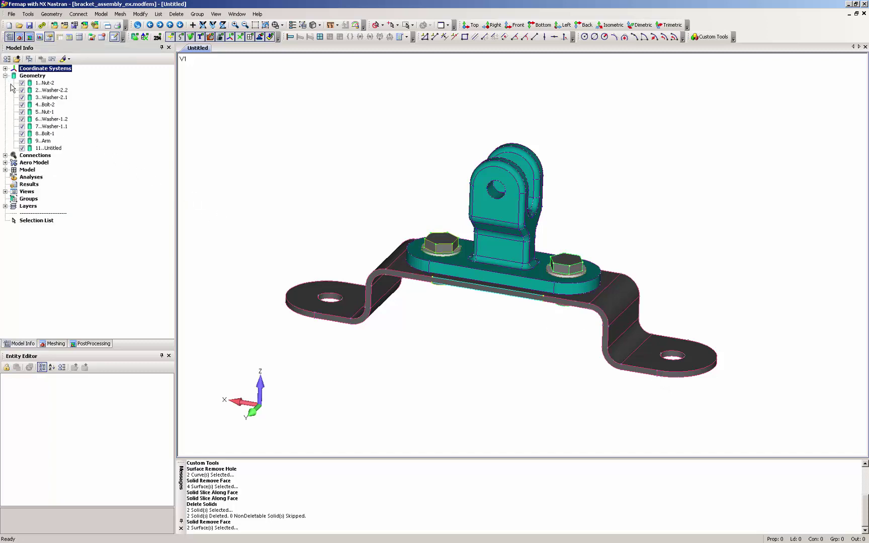
right_click(23, 148)
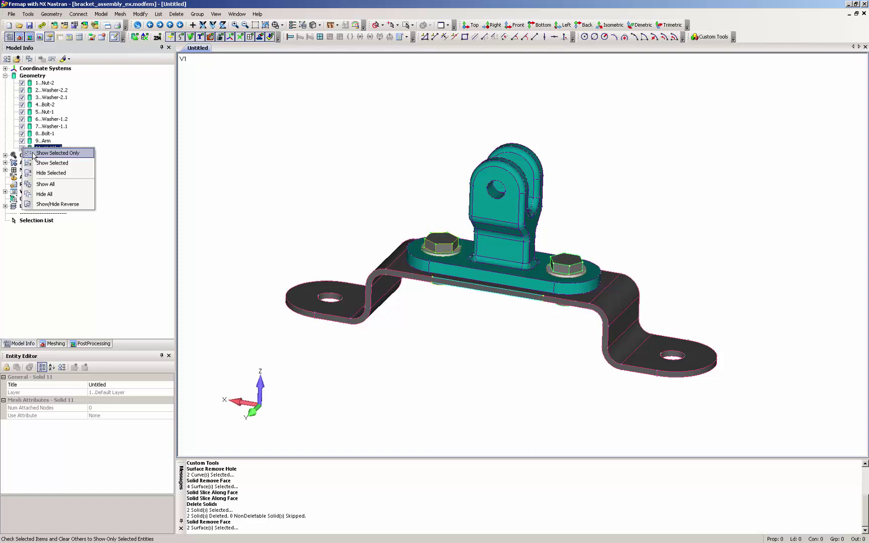
click(33, 154)
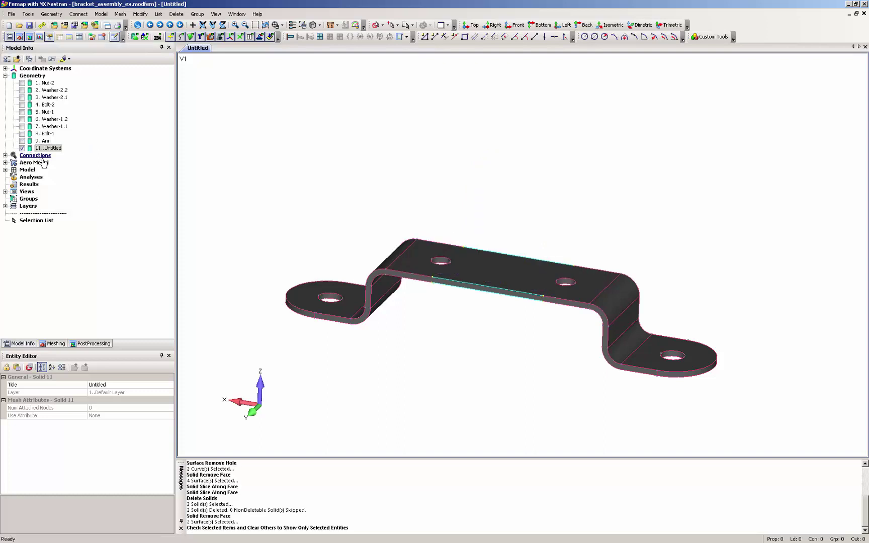
Step: Build tangent-offset midsurface solid 13 from the bracket's side face and delete the original solid
click(51, 13)
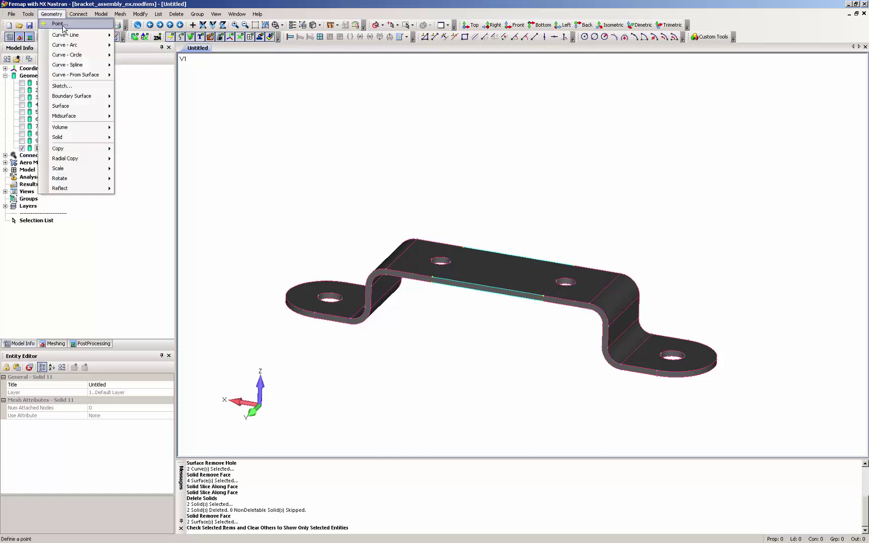
mouse_move(100, 116)
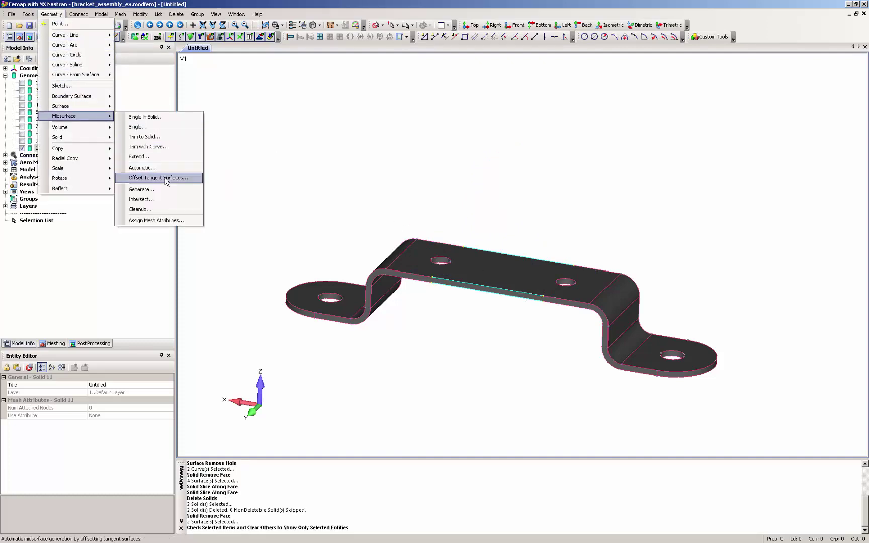
click(166, 179)
click(503, 271)
click(482, 521)
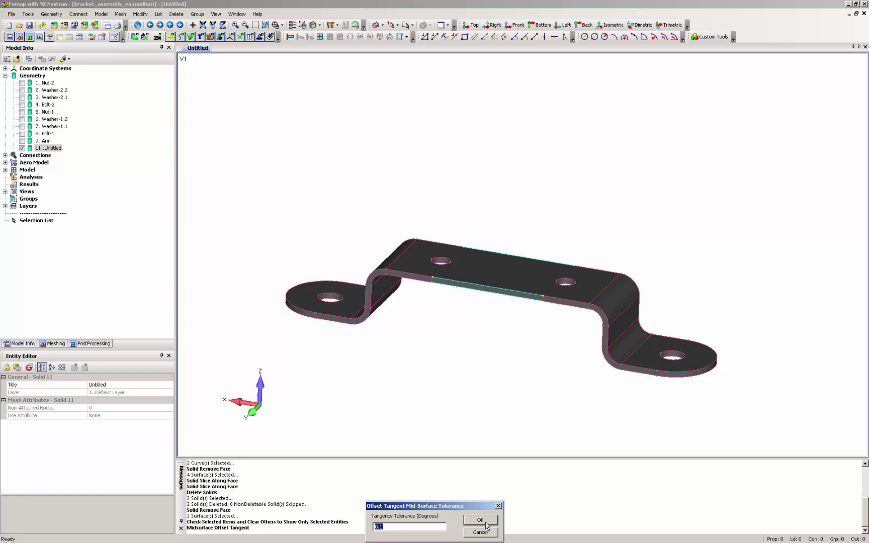
click(484, 523)
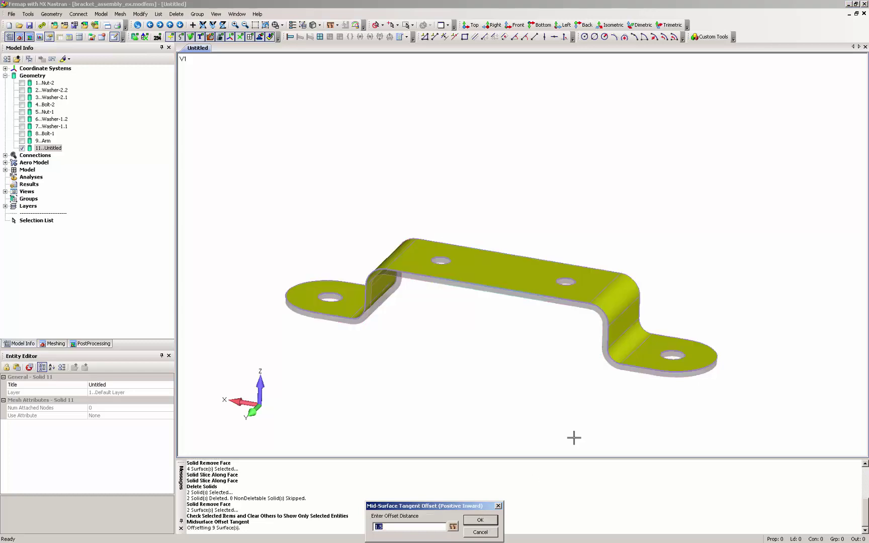
click(475, 521)
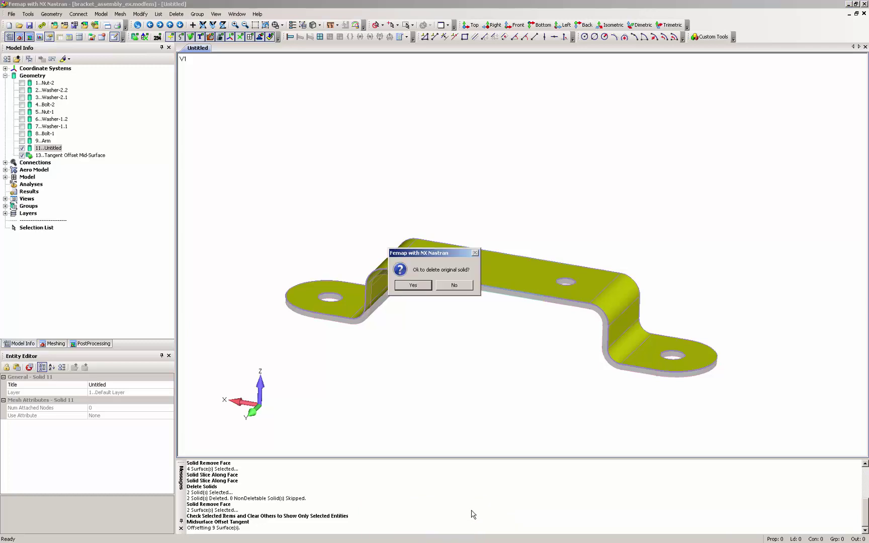
click(424, 285)
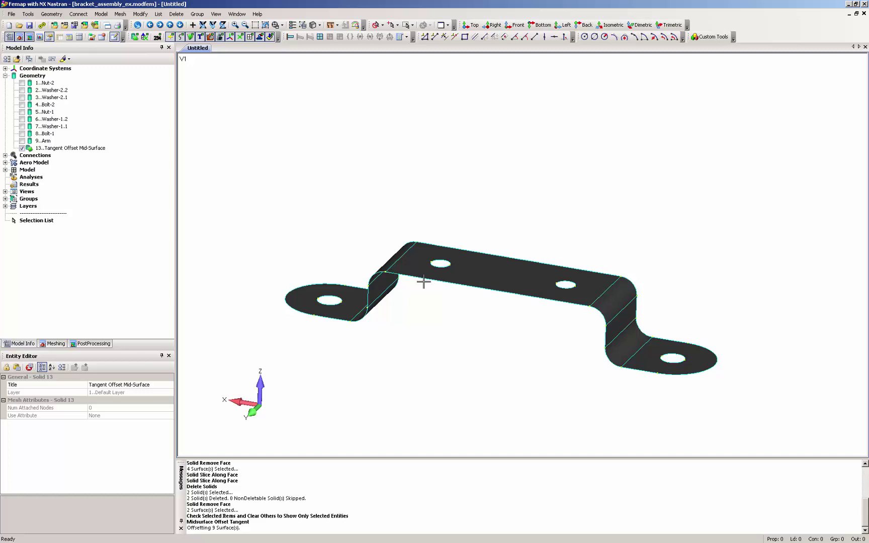
click(51, 13)
Step: Imprint offset-5 washer rings around the right-end, both middle, and left-end hole edges
mouse_move(76, 74)
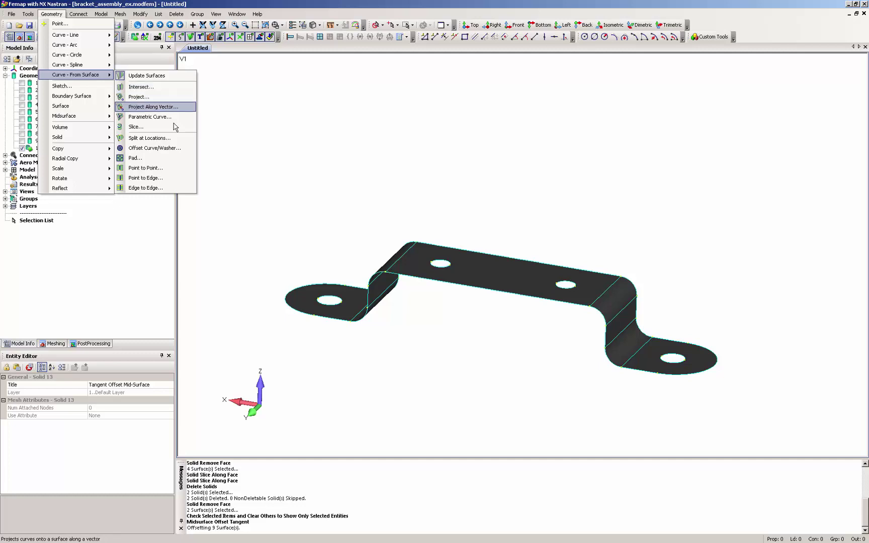
click(174, 151)
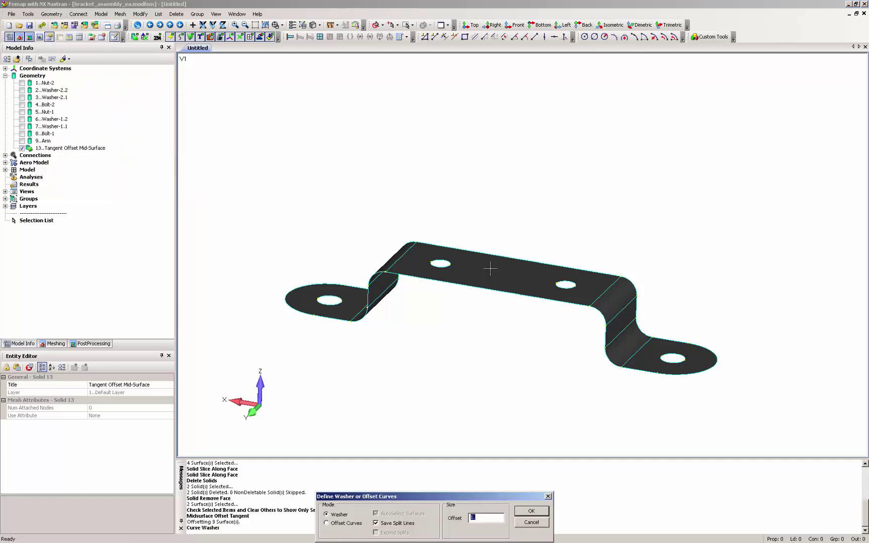
middle_drag(484, 264, 485, 304)
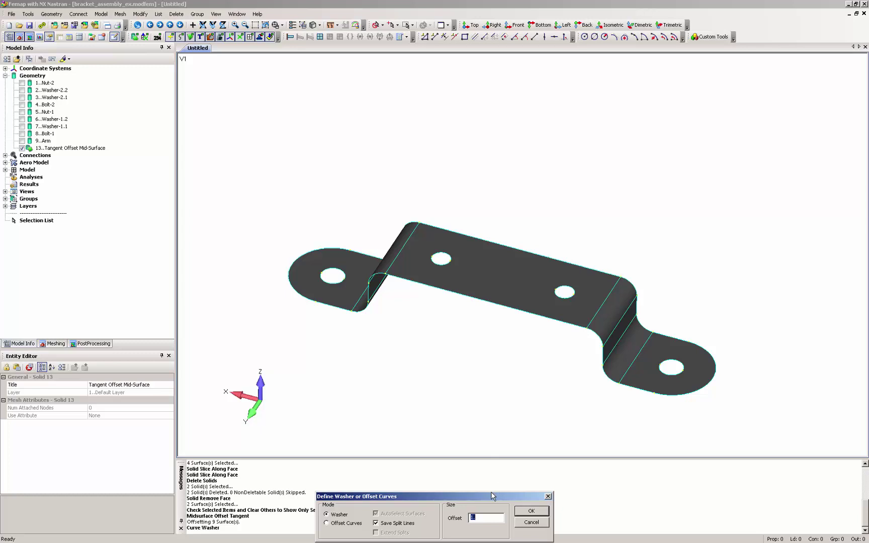
click(534, 511)
click(667, 373)
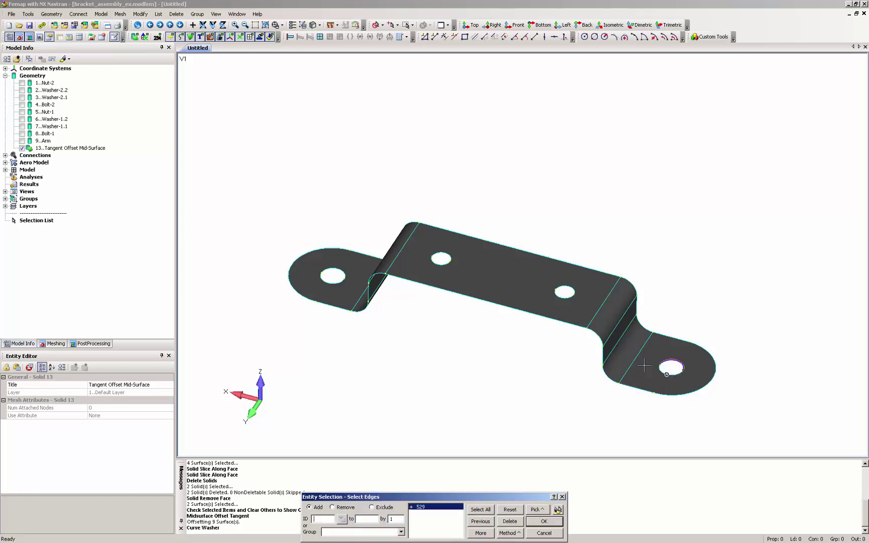
click(562, 297)
click(436, 263)
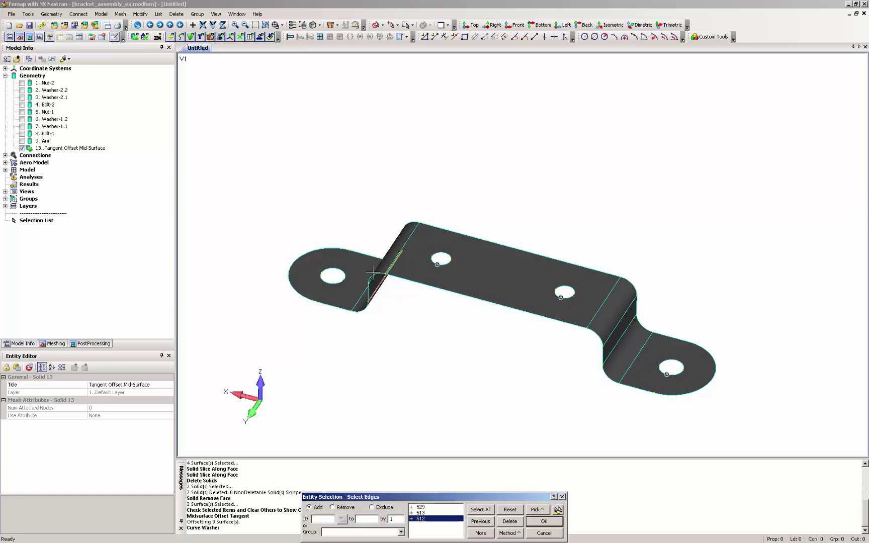
click(328, 282)
click(541, 520)
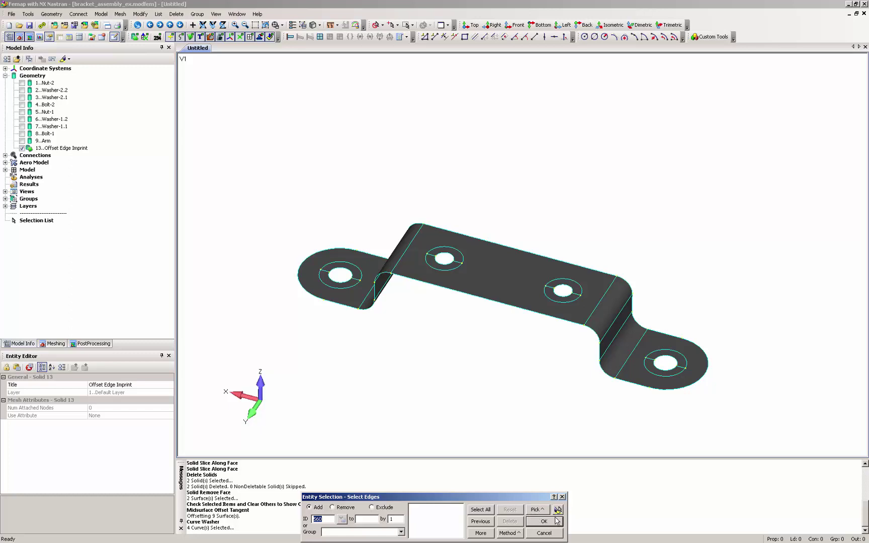
Step: Split the surface with a 1.2 size-factor pad around the lower-right hole
click(550, 522)
click(532, 522)
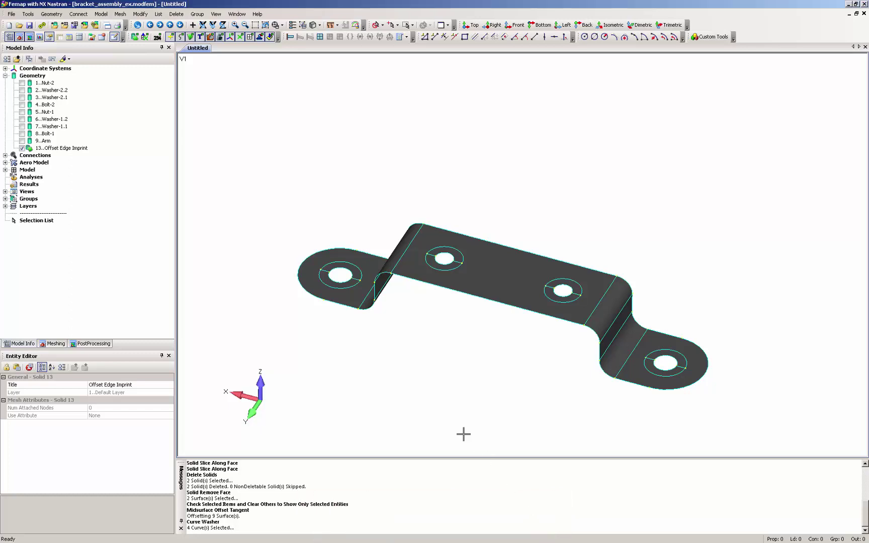
click(51, 13)
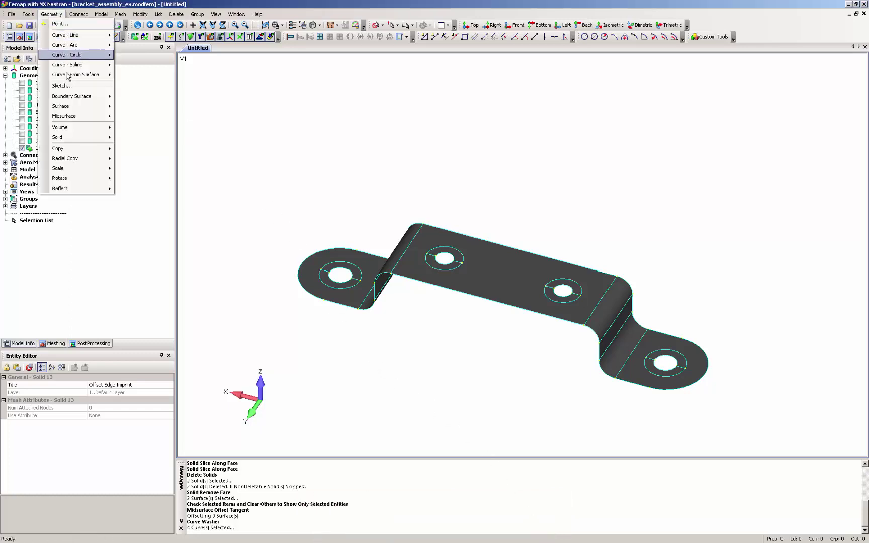
click(135, 158)
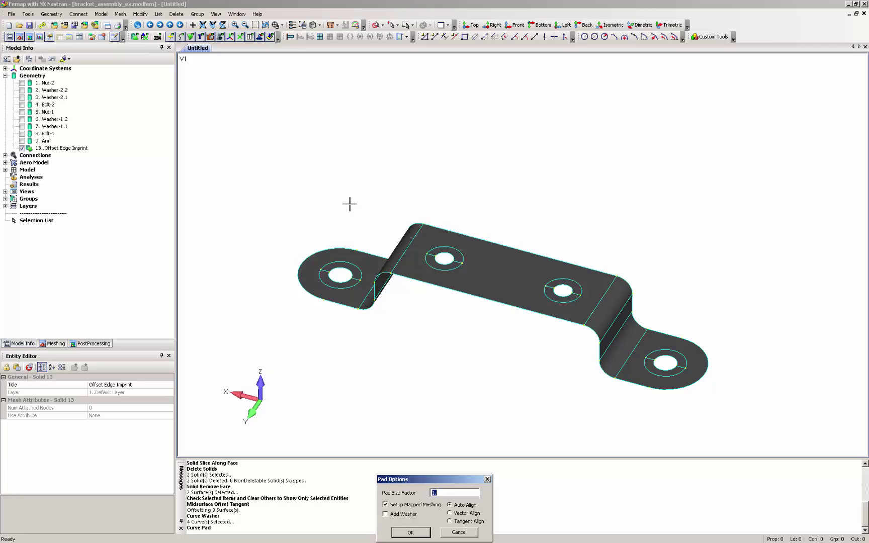
click(422, 532)
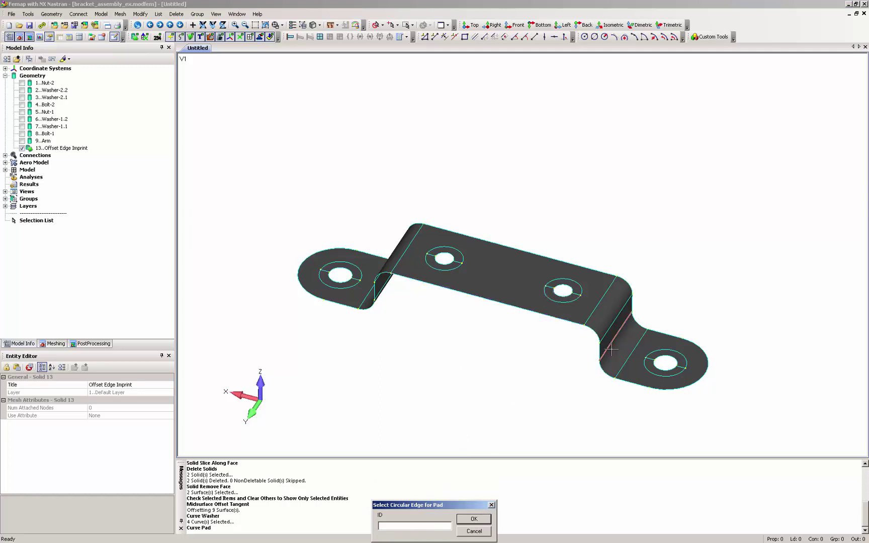
click(648, 373)
click(473, 519)
click(660, 365)
click(473, 519)
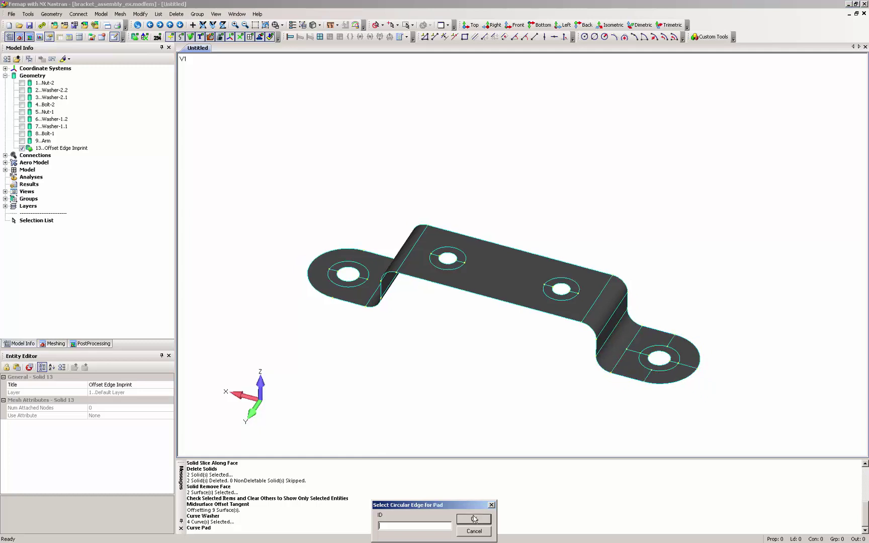
Step: Add a pad split line around the left hole's surface
click(351, 288)
click(475, 520)
click(348, 290)
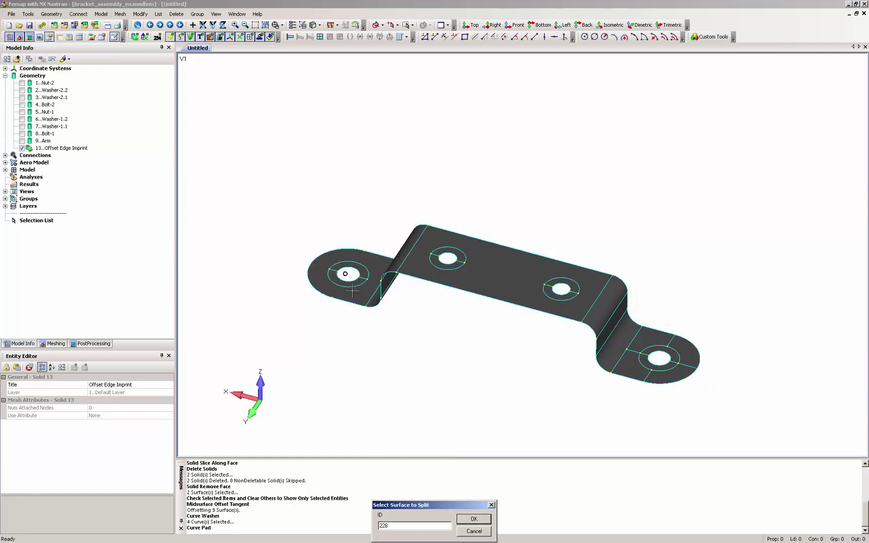
click(475, 518)
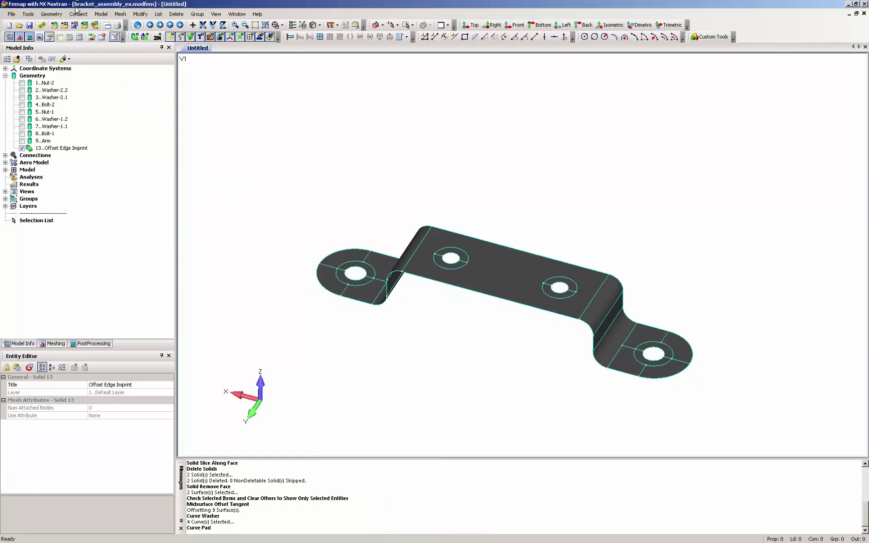
Step: Split the surface with a 1.2 size-factor pad around a middle hole
click(55, 13)
mouse_move(100, 74)
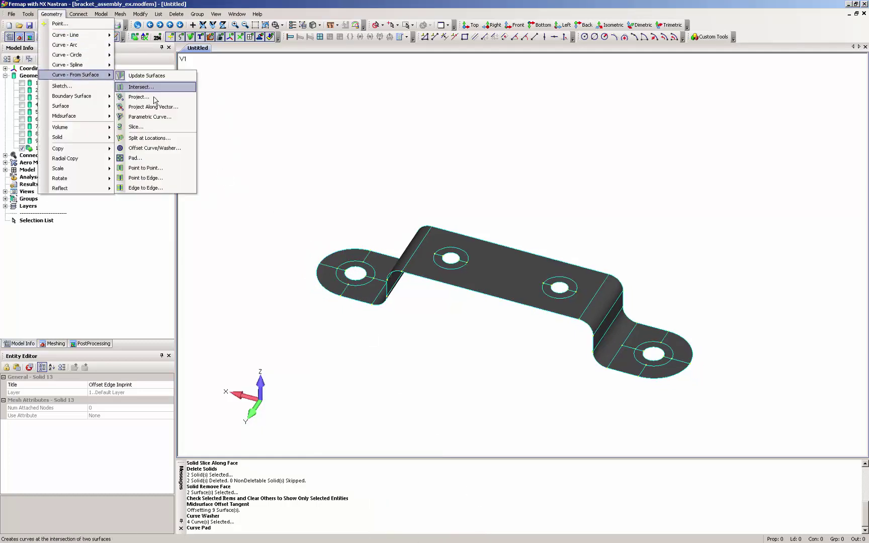
click(169, 158)
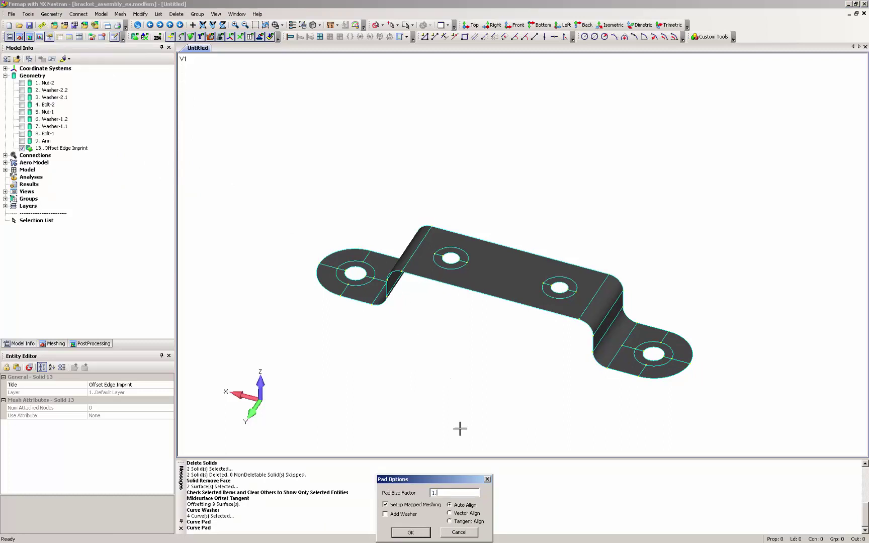
click(411, 532)
click(444, 268)
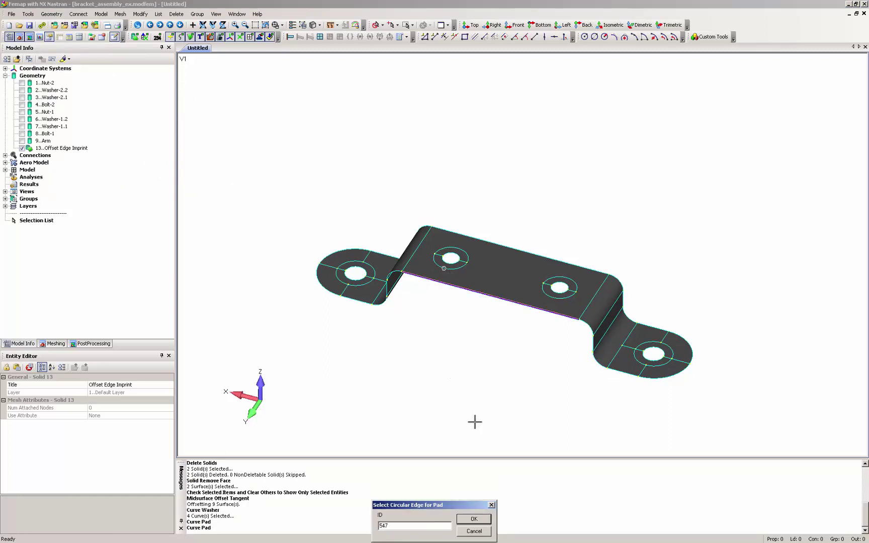
click(467, 519)
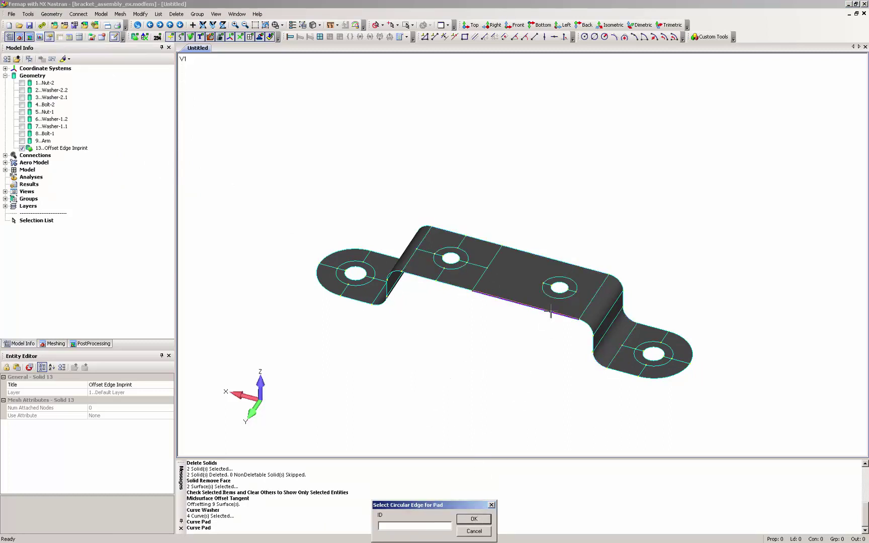
click(476, 519)
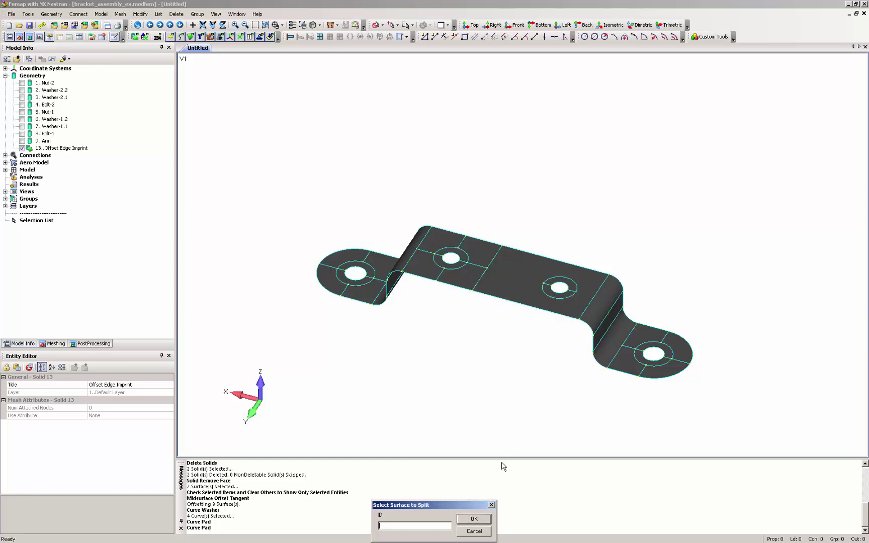
click(533, 302)
click(473, 519)
click(473, 519)
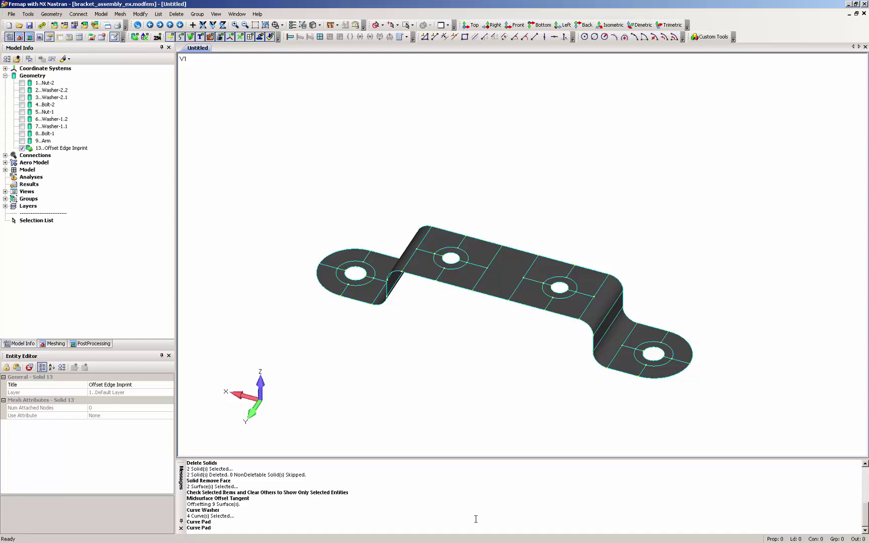
Step: Change solid 13's title from Offset Edge Imprint to Base Bracket in the Entity Editor
click(51, 14)
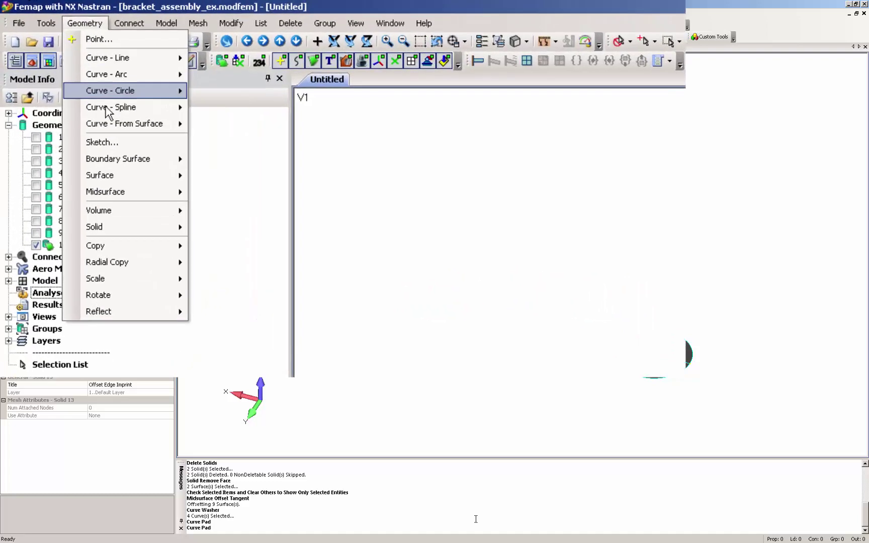
mouse_move(115, 128)
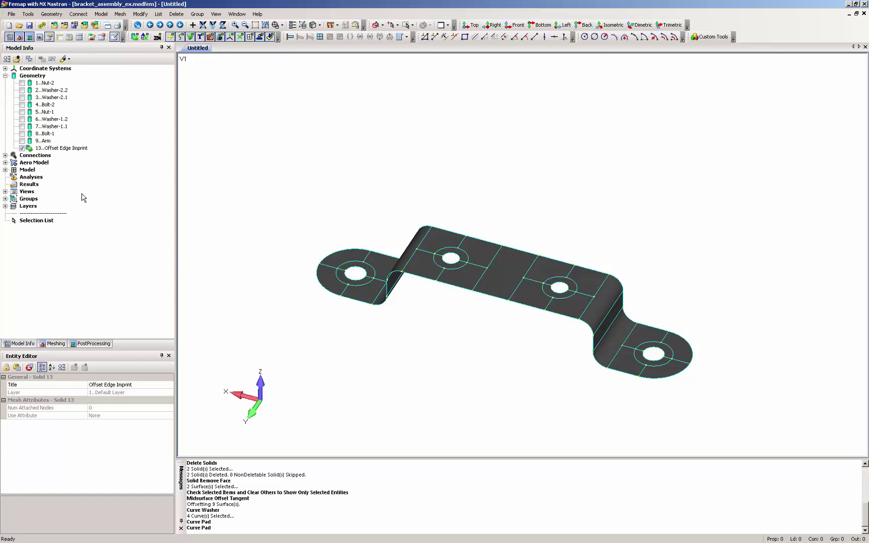
click(74, 148)
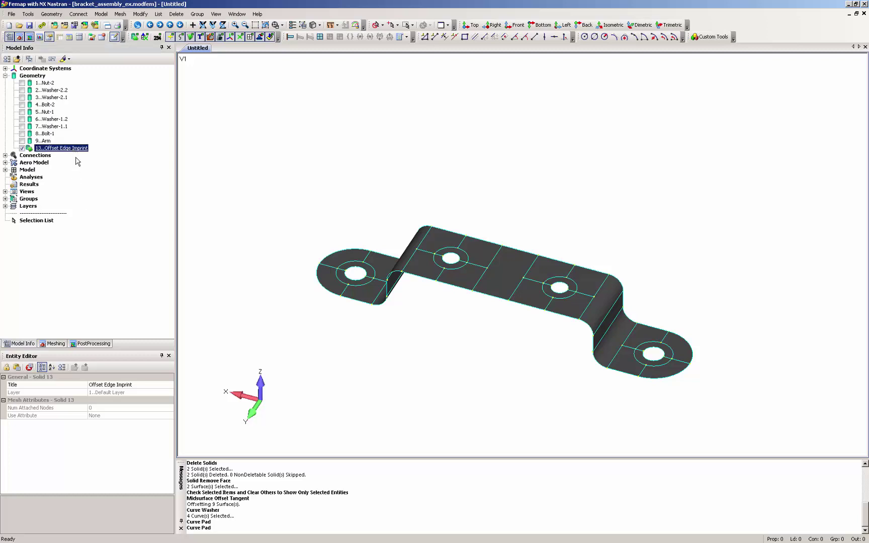
click(144, 385)
click(144, 385)
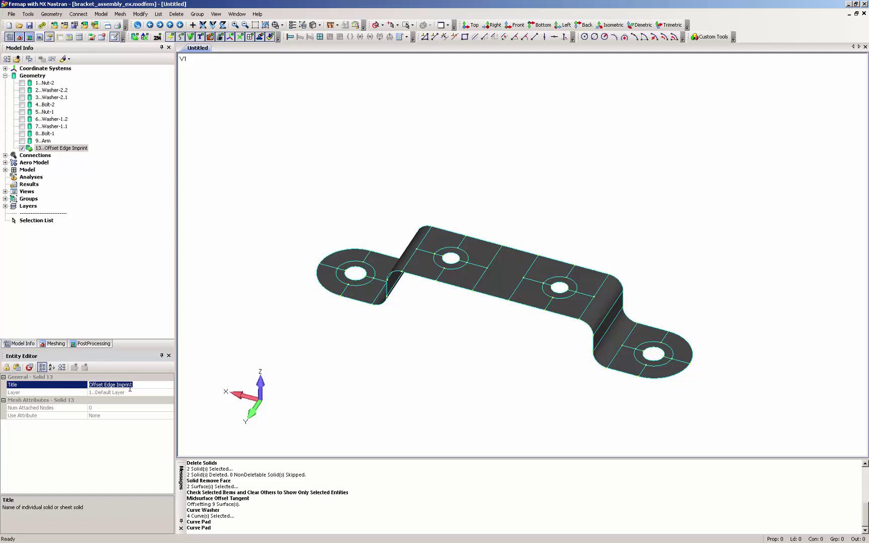
text(Base Bracket)
key(Return)
click(85, 367)
click(63, 148)
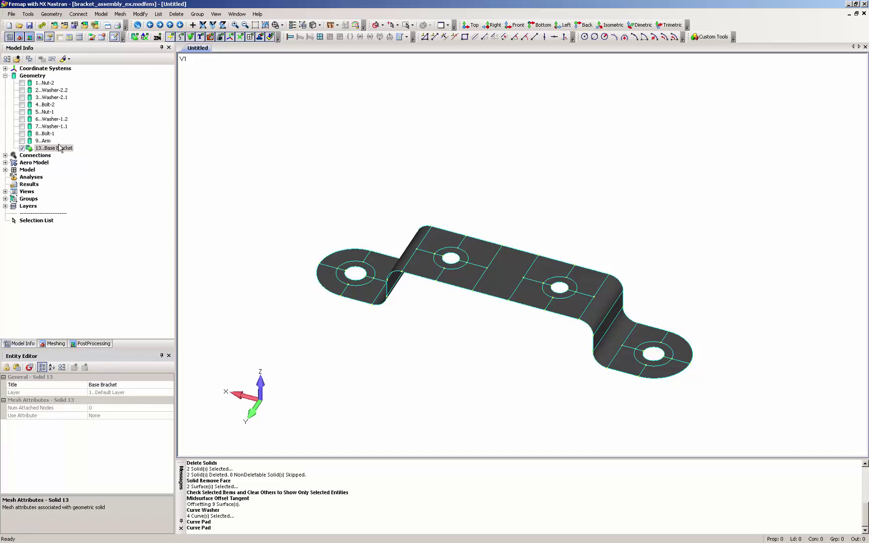
Step: Show only the Arm solid in the view
right_click(22, 143)
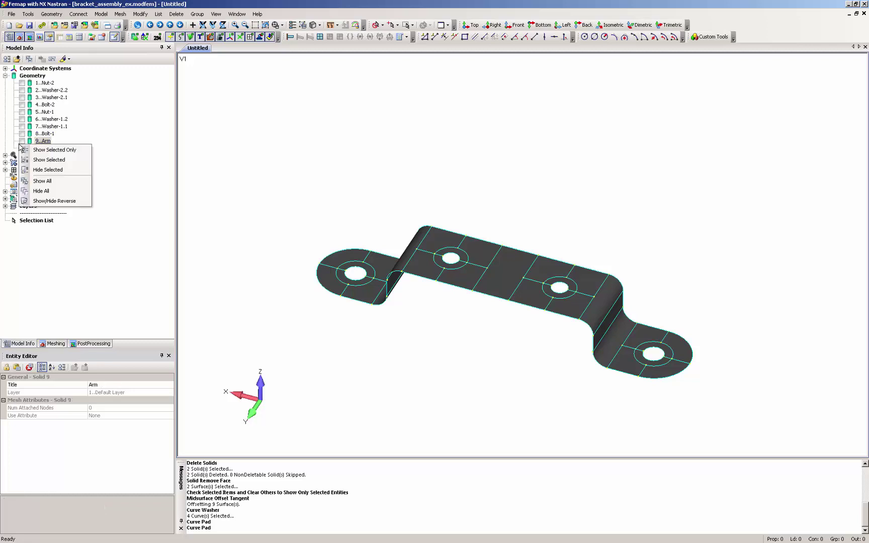
click(31, 149)
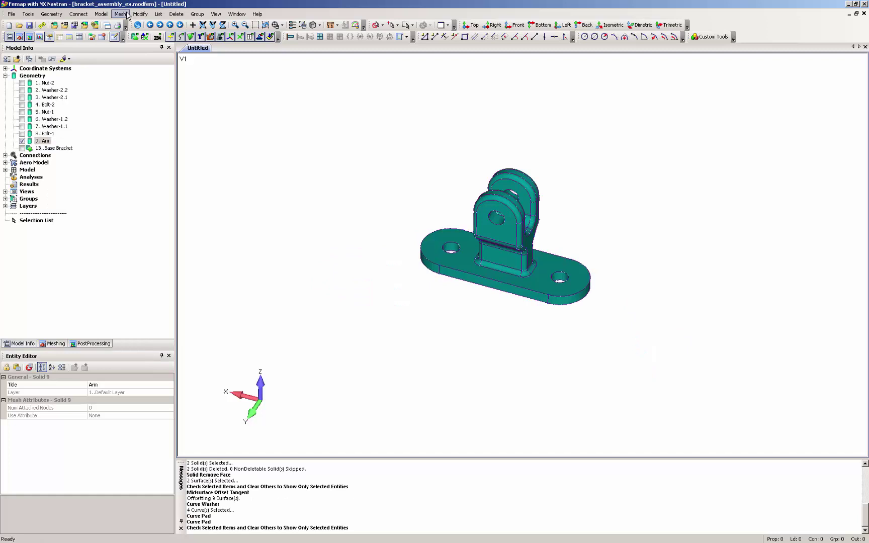
scroll(504, 156, up, 5)
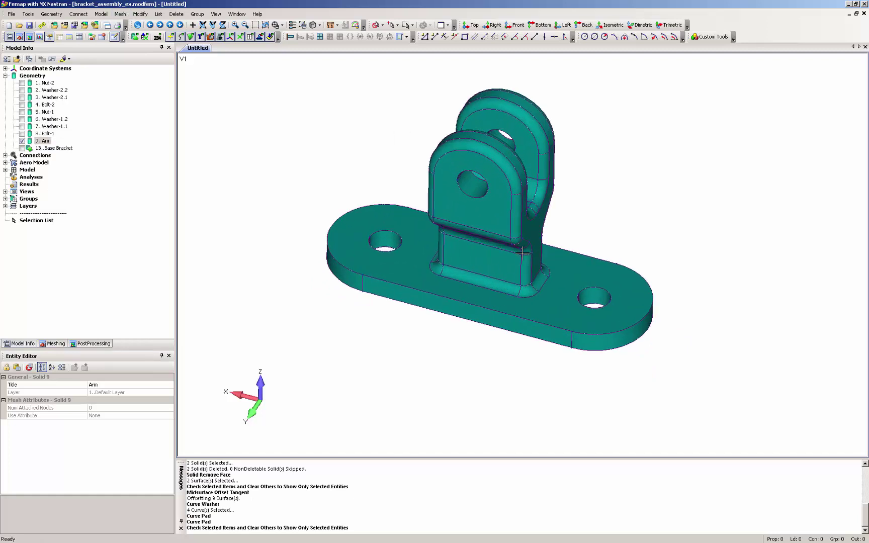
Step: Imprint washer rings around both base-hole edges and the front and rear arm holes
click(58, 14)
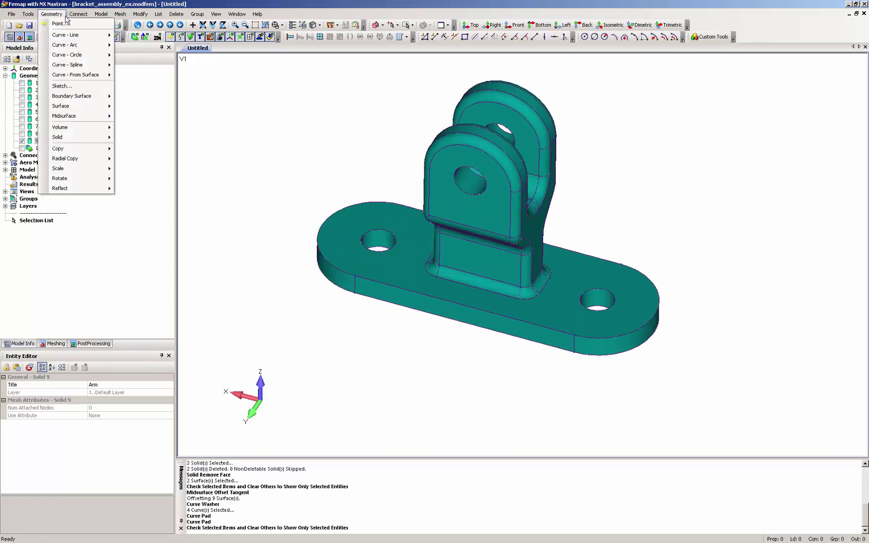
mouse_move(81, 76)
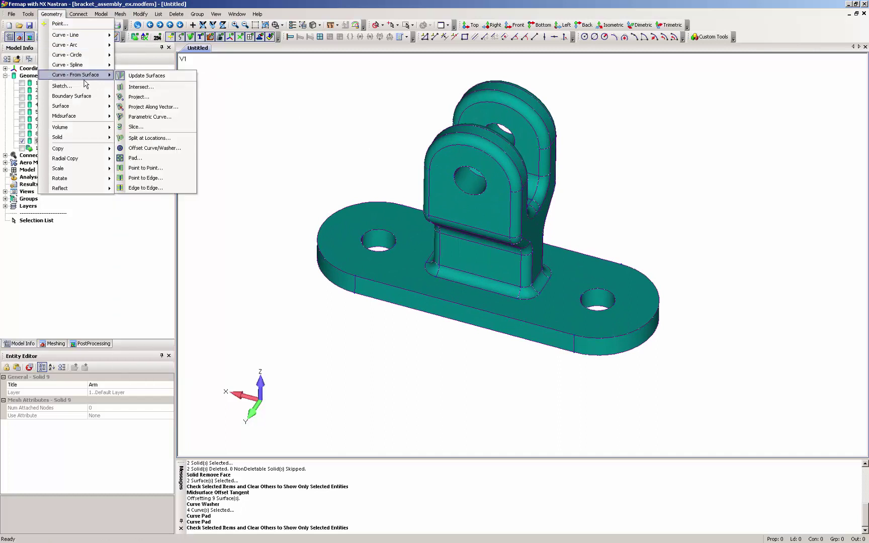
click(163, 148)
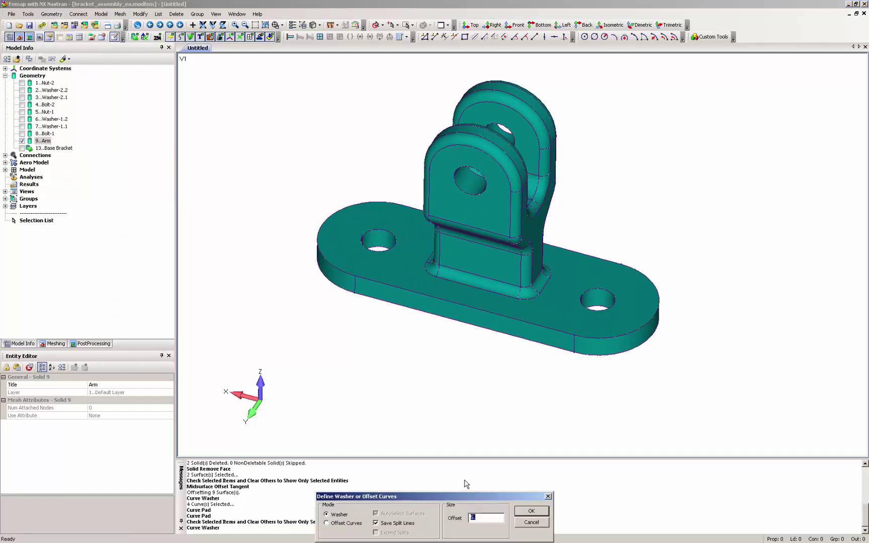
click(526, 514)
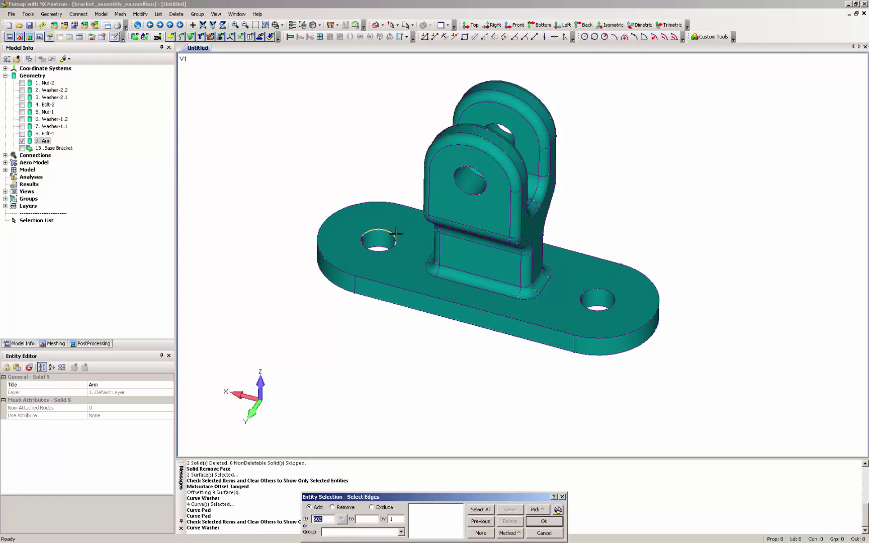
click(438, 249)
click(385, 248)
click(596, 291)
click(593, 308)
click(474, 196)
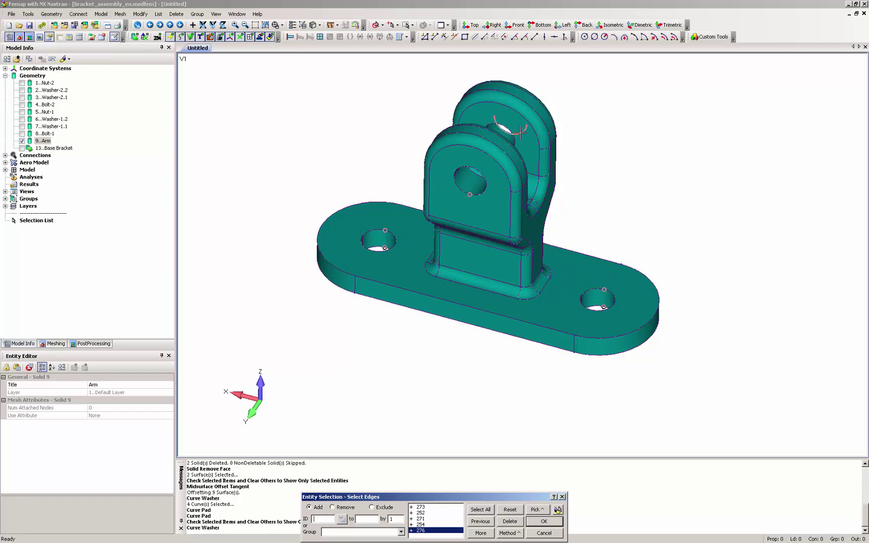
click(507, 133)
click(558, 510)
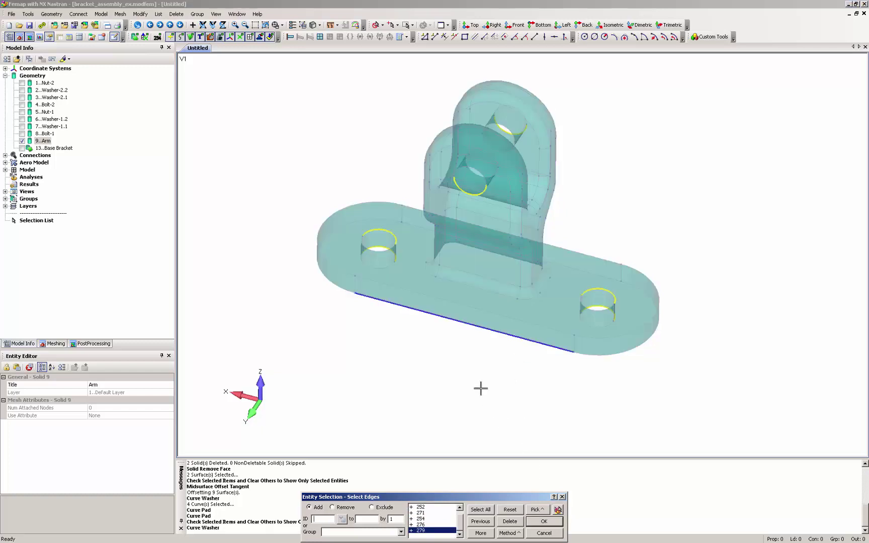
click(544, 521)
middle_drag(512, 378, 470, 352)
click(562, 496)
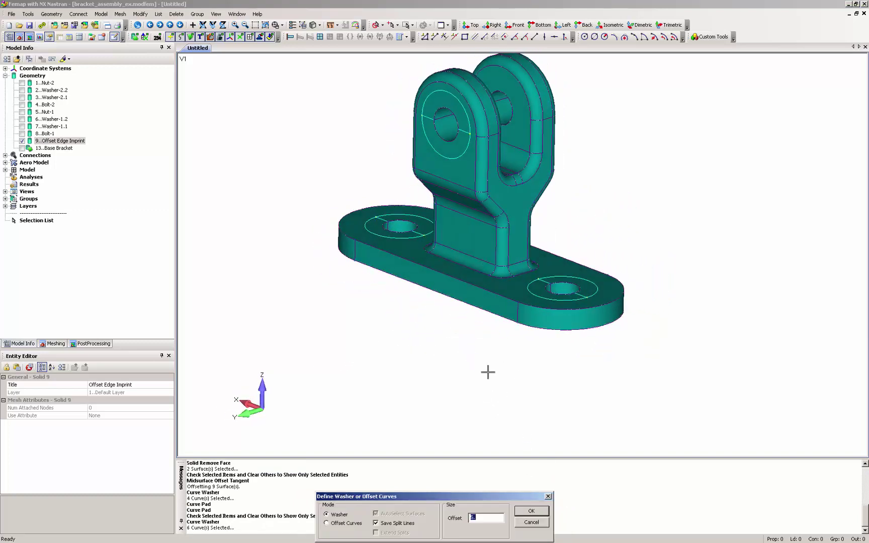
middle_drag(488, 372, 498, 419)
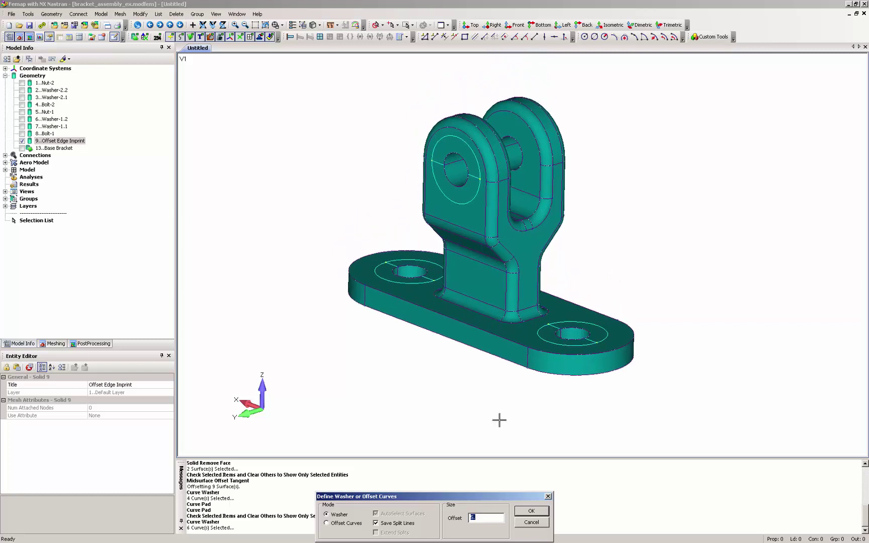
Step: Set all arm surfaces to 70 percent transparency
click(547, 497)
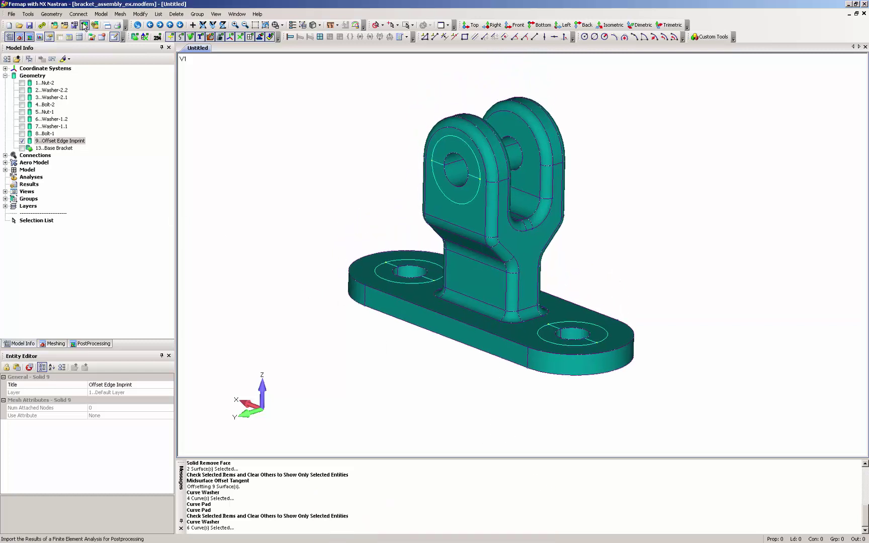
click(140, 14)
mouse_move(166, 175)
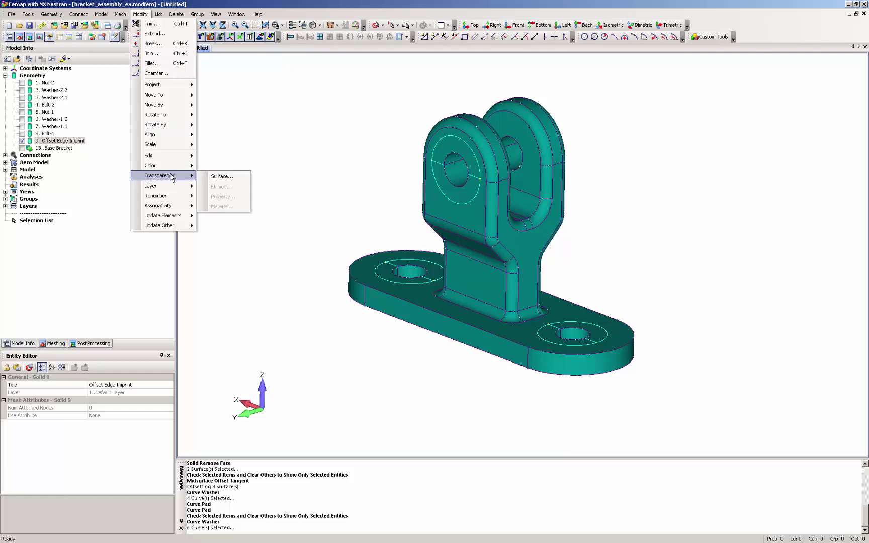
click(211, 179)
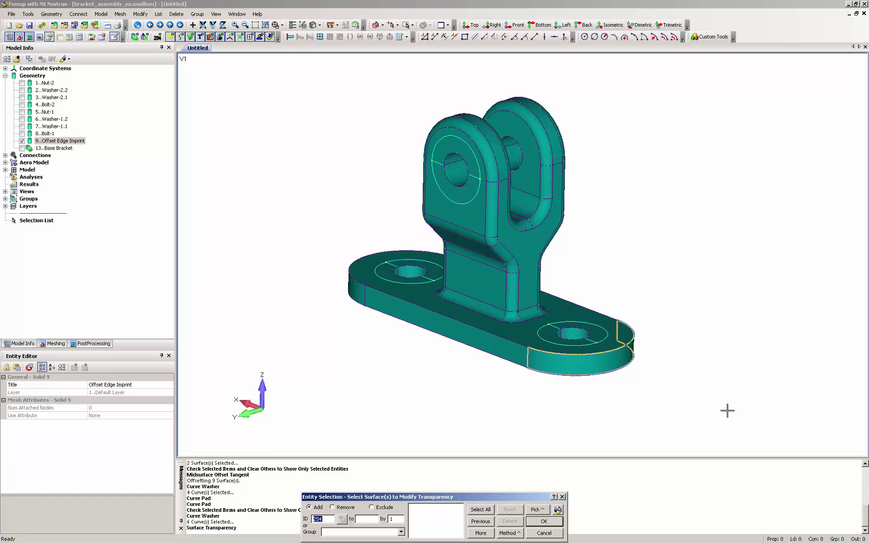
drag(727, 410, 301, 75)
click(543, 522)
text(70)
key(Return)
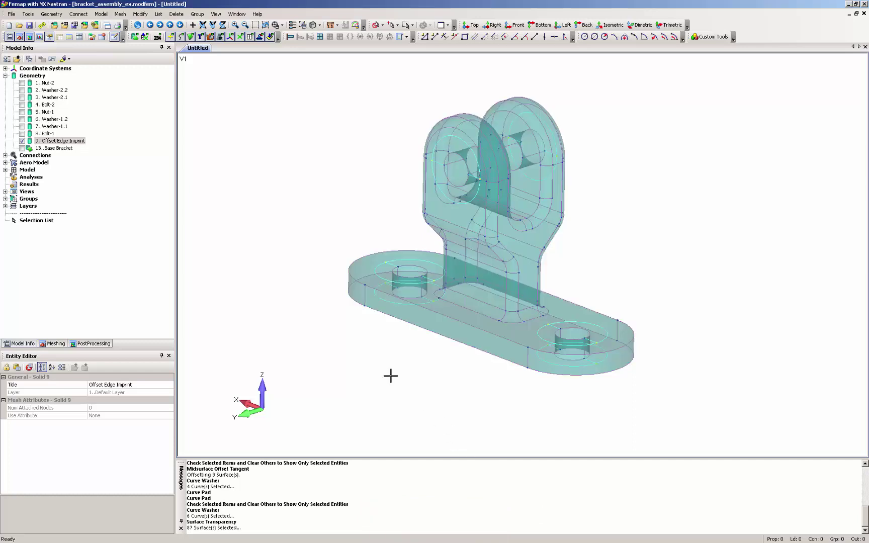
Step: Retitle the solid 'Arm' and save the model
click(145, 385)
text(Arm)
click(111, 401)
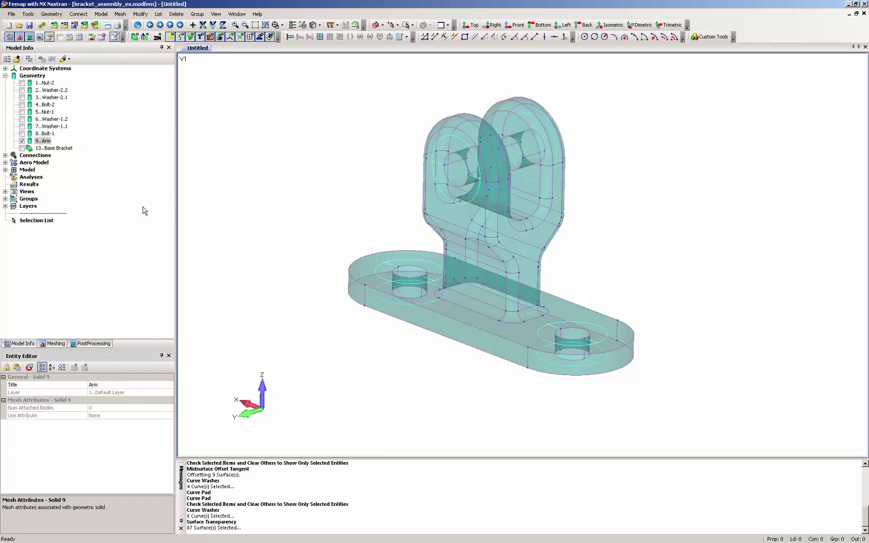
click(30, 48)
click(29, 25)
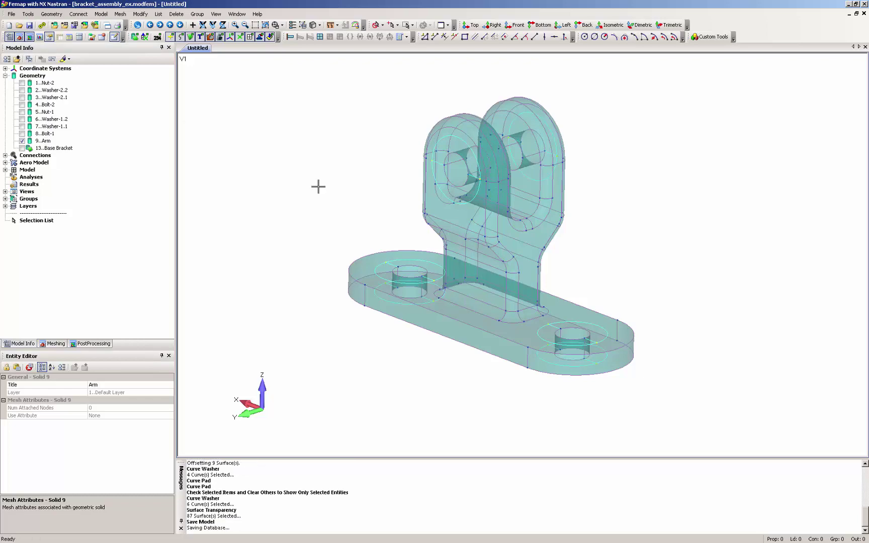